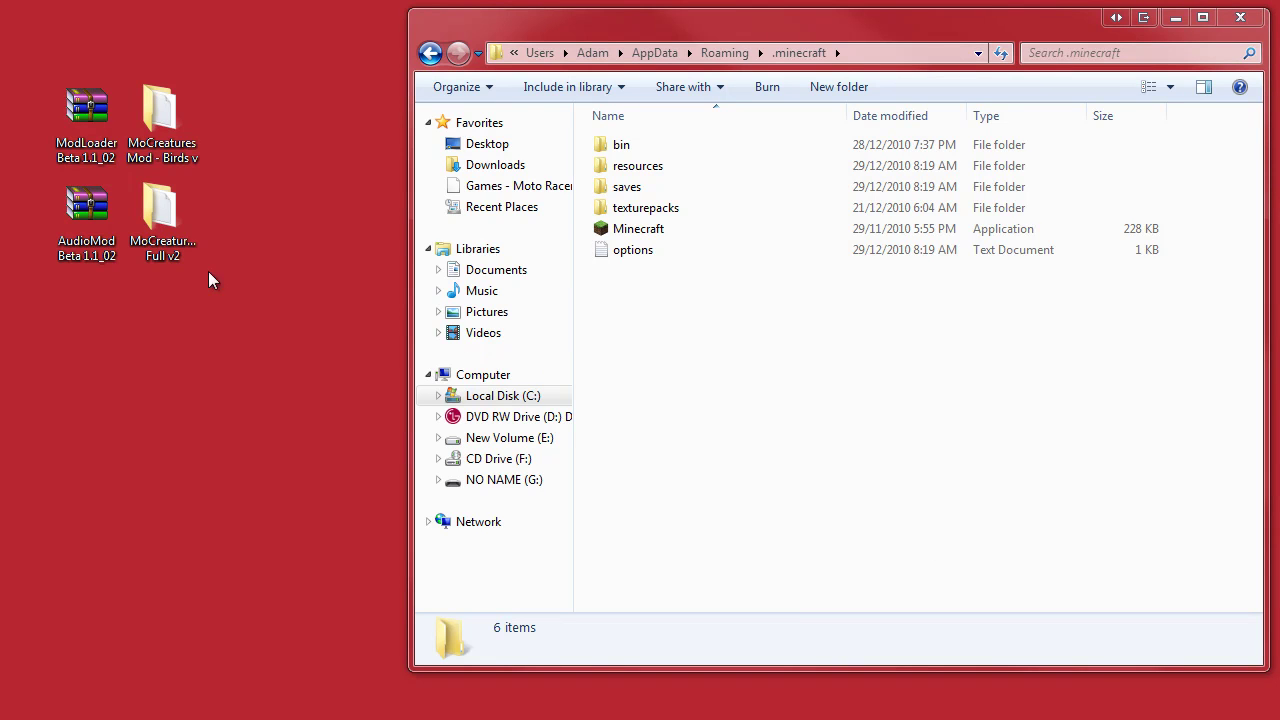
pyautogui.click(170, 112)
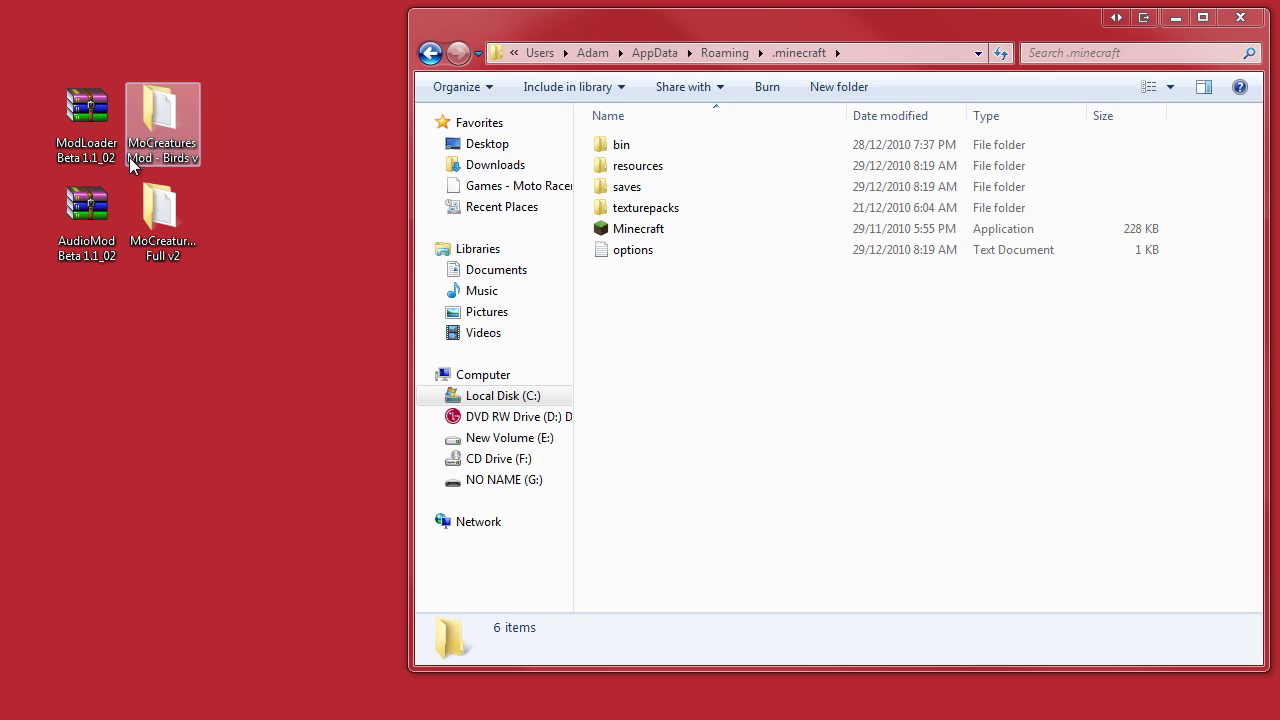
pyautogui.click(130, 220)
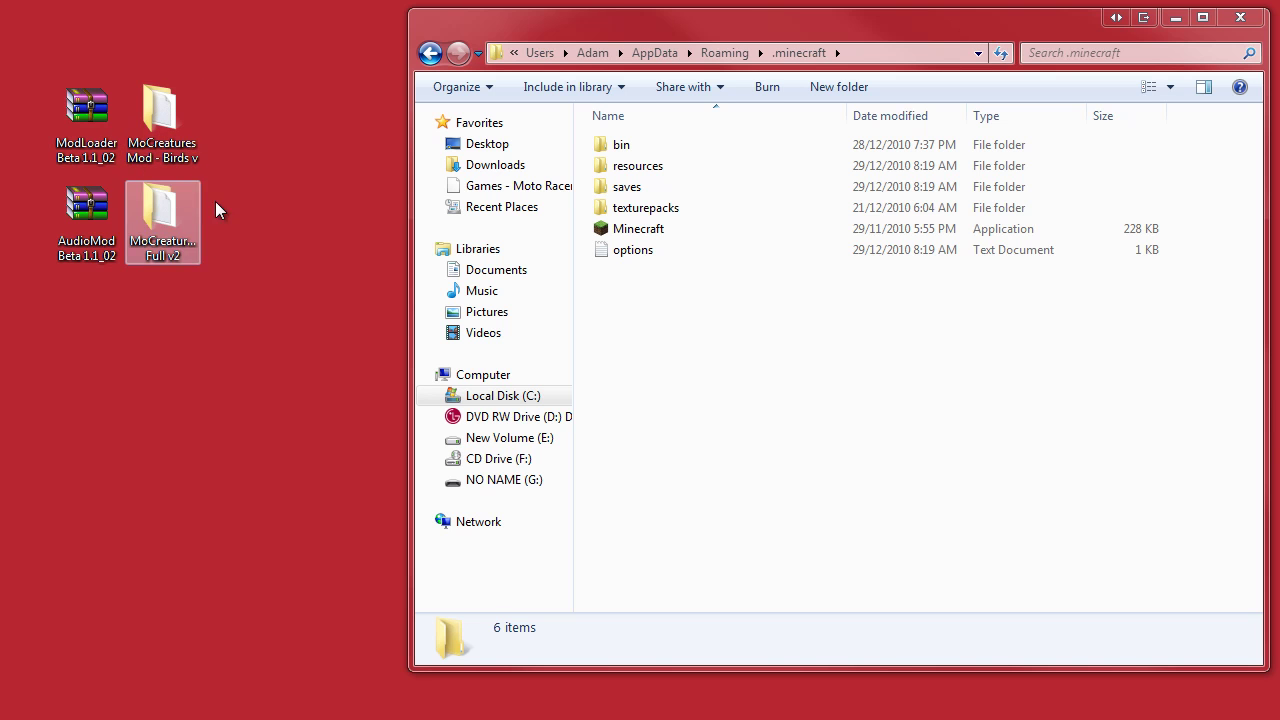
pyautogui.moveTo(273, 40); pyautogui.dragTo(61, 260)
pyautogui.click(794, 355)
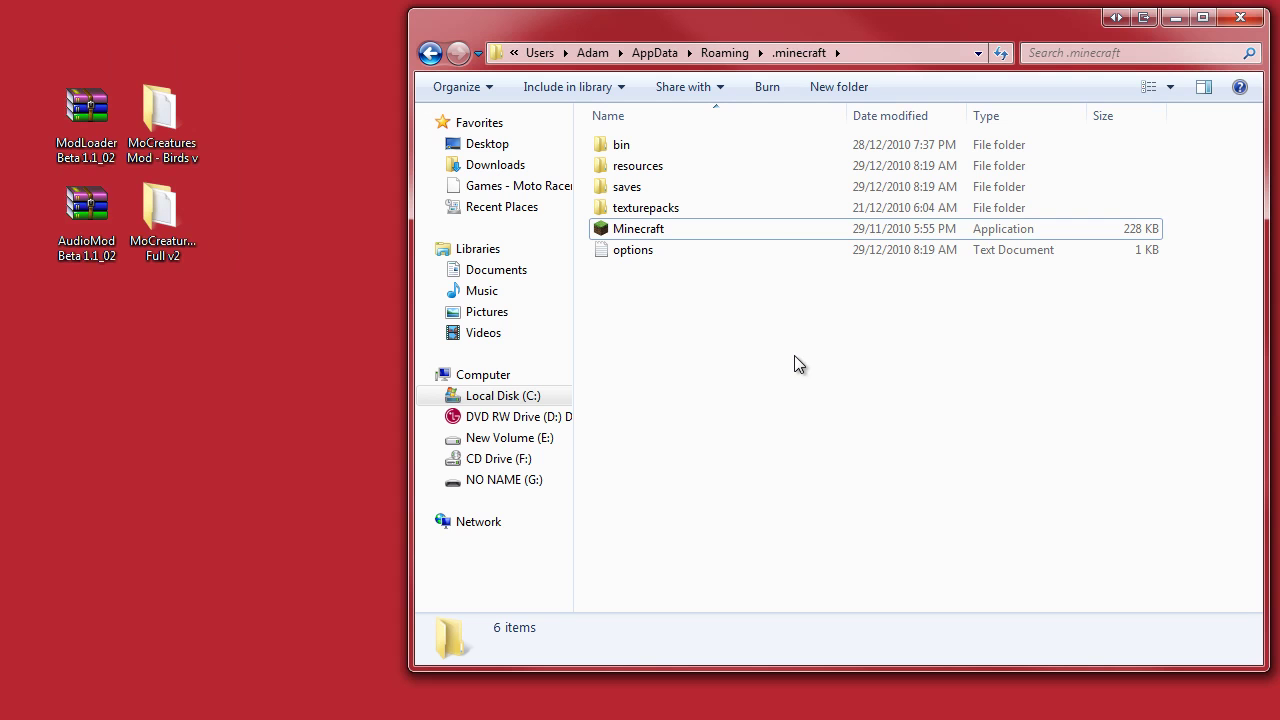
# Go to the %appdata% location in the file browser and open the .minecraft folder.
pyautogui.click(878, 53)
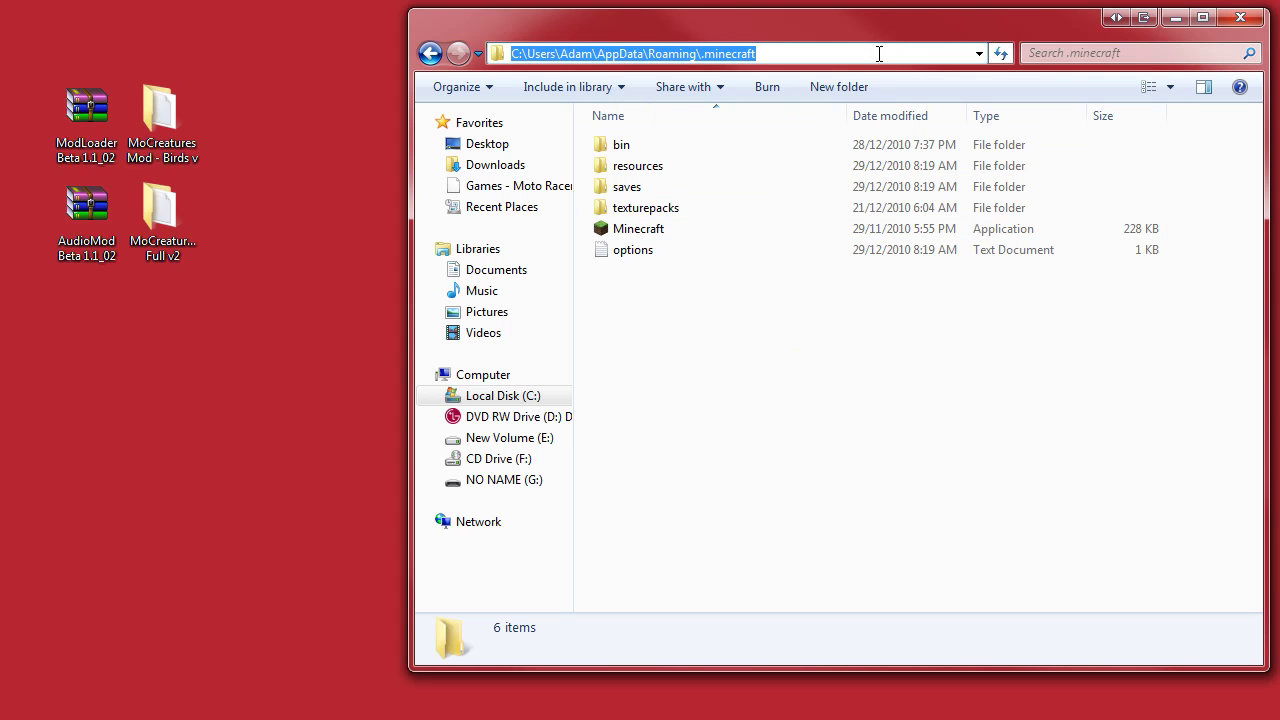
pyautogui.write('%')
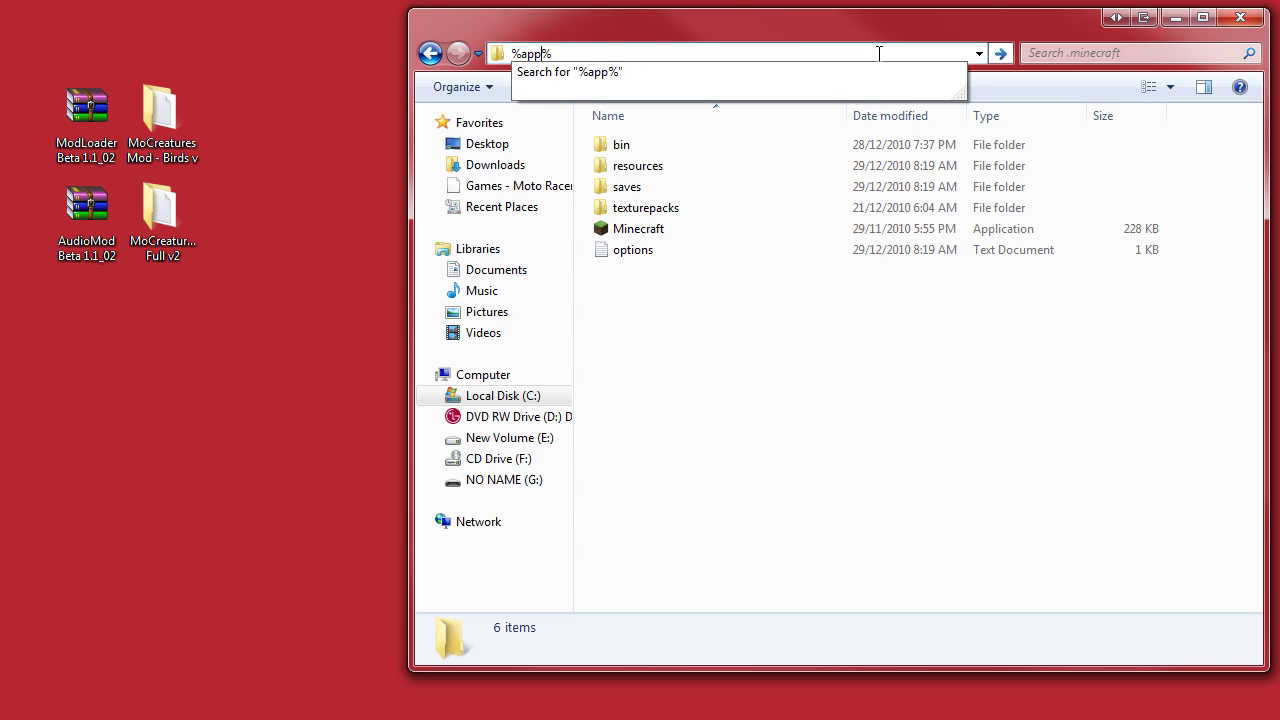
pyautogui.write('%appdata')
pyautogui.press('Return')
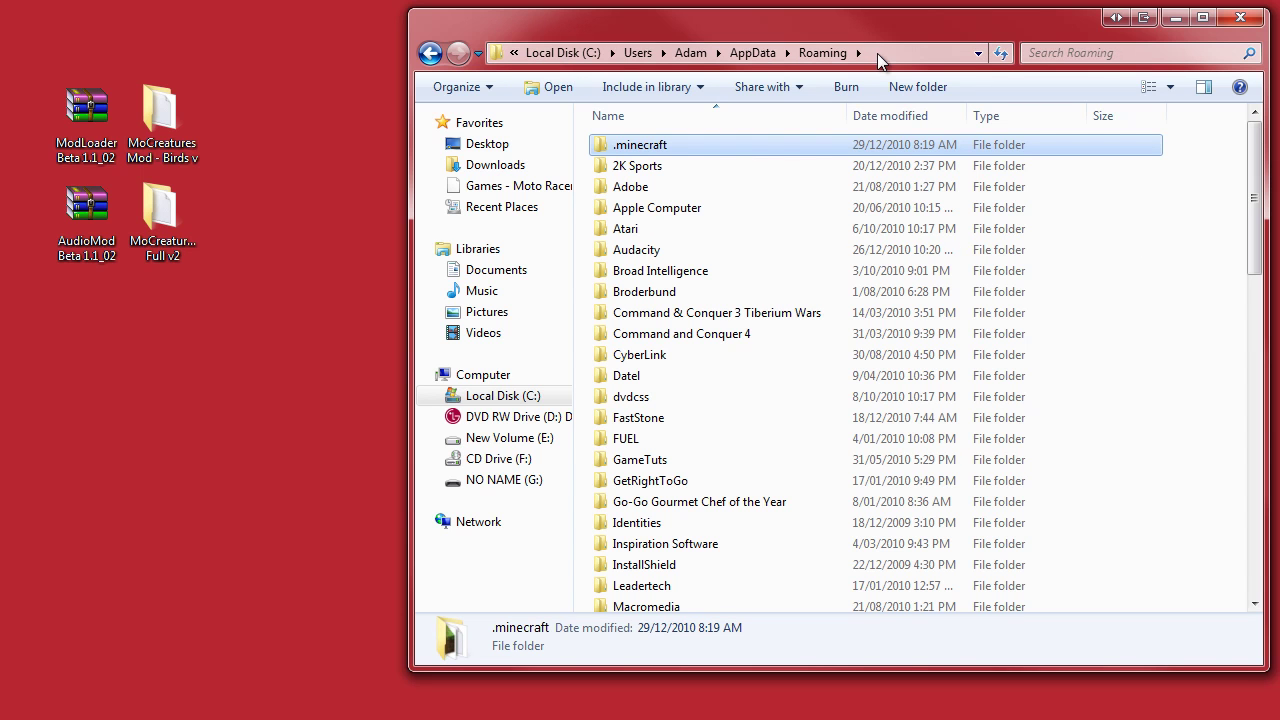
pyautogui.doubleClick(698, 145)
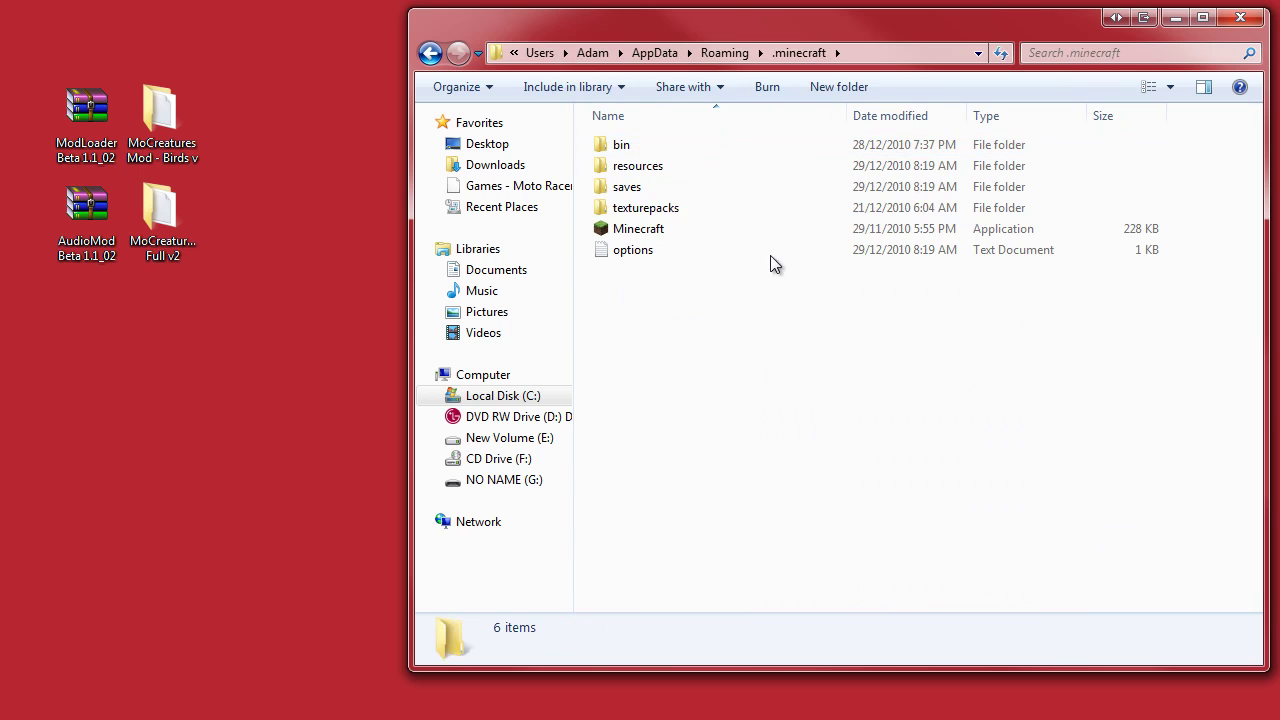
pyautogui.moveTo(709, 348); pyautogui.dragTo(662, 121)
pyautogui.click(662, 121)
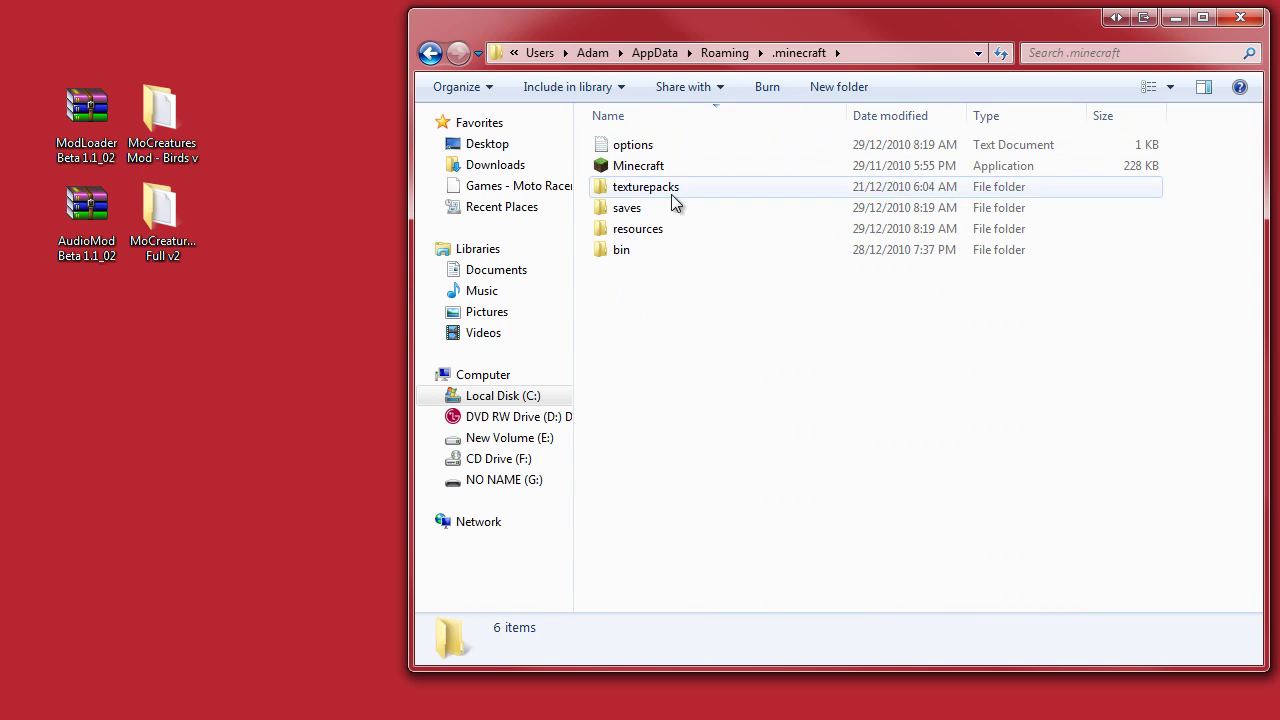
pyautogui.click(672, 113)
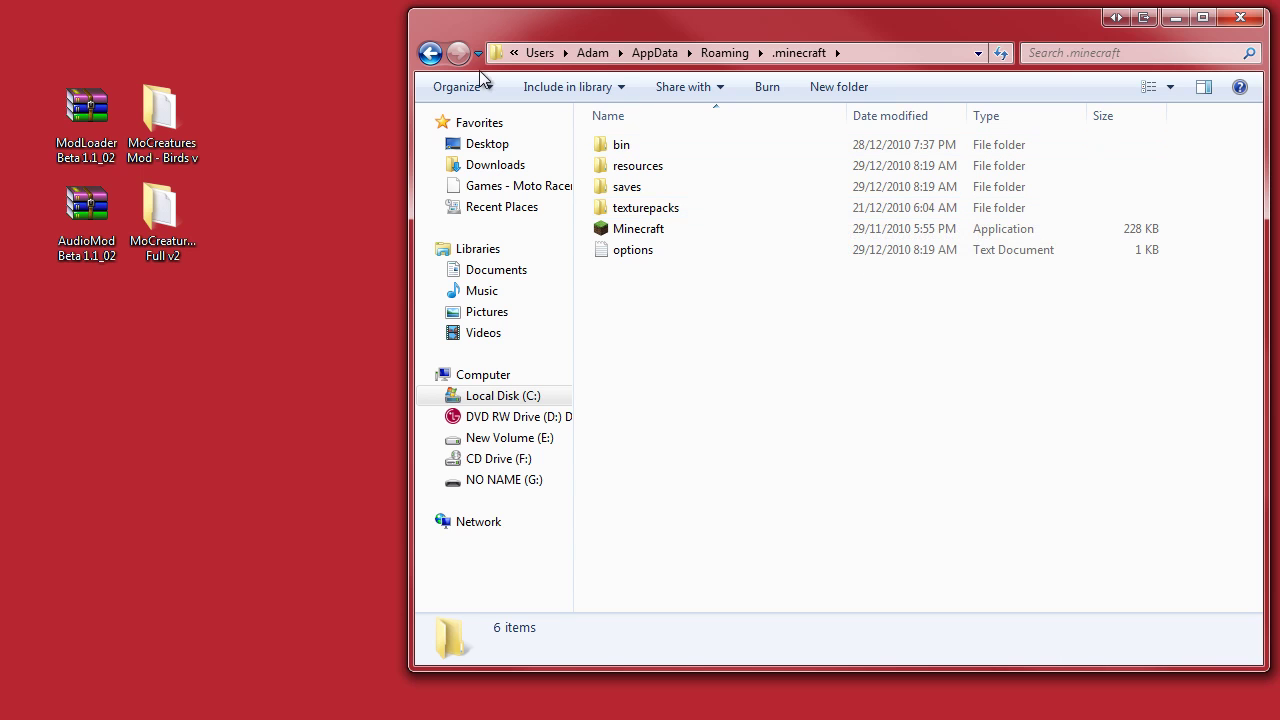
pyautogui.moveTo(745, 381); pyautogui.dragTo(683, 310)
pyautogui.rightClick(801, 387)
pyautogui.click(713, 358)
# Open the minecraft jar file from the bin folder with WinRAR archiver and place its window beside the desktop files.
pyautogui.doubleClick(677, 152)
pyautogui.click(641, 280)
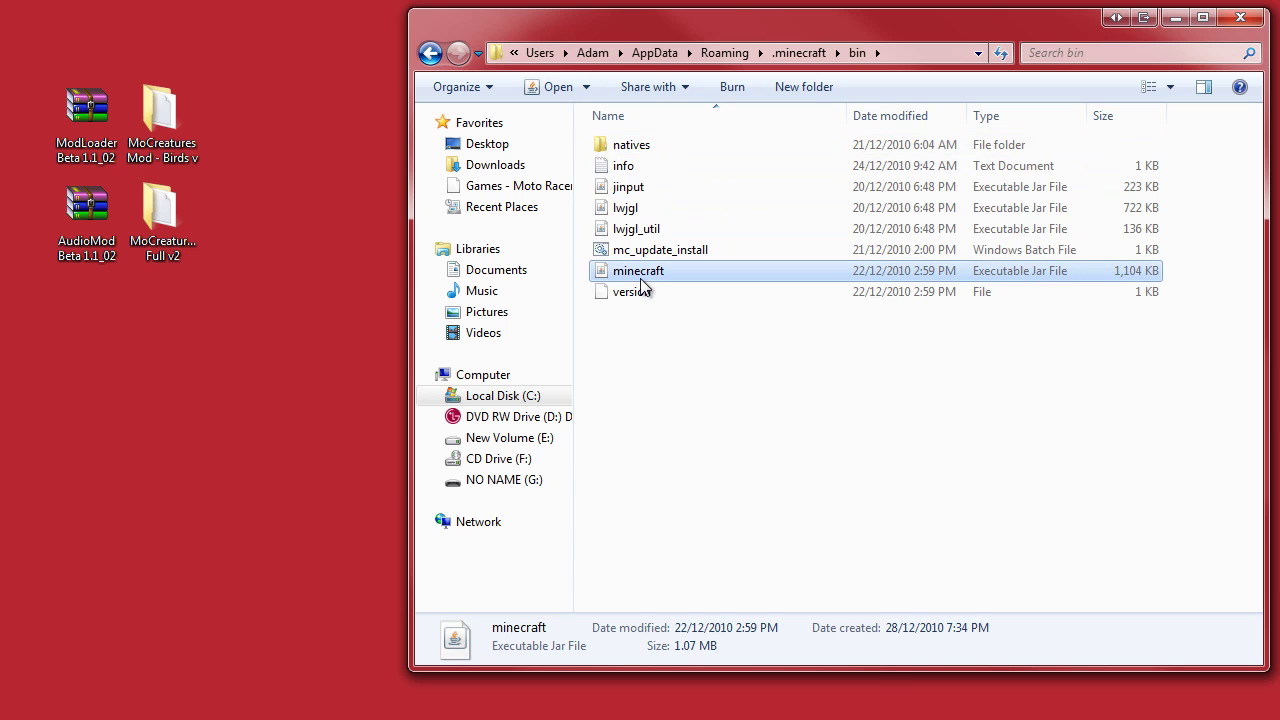
pyautogui.rightClick(641, 284)
pyautogui.moveTo(747, 368)
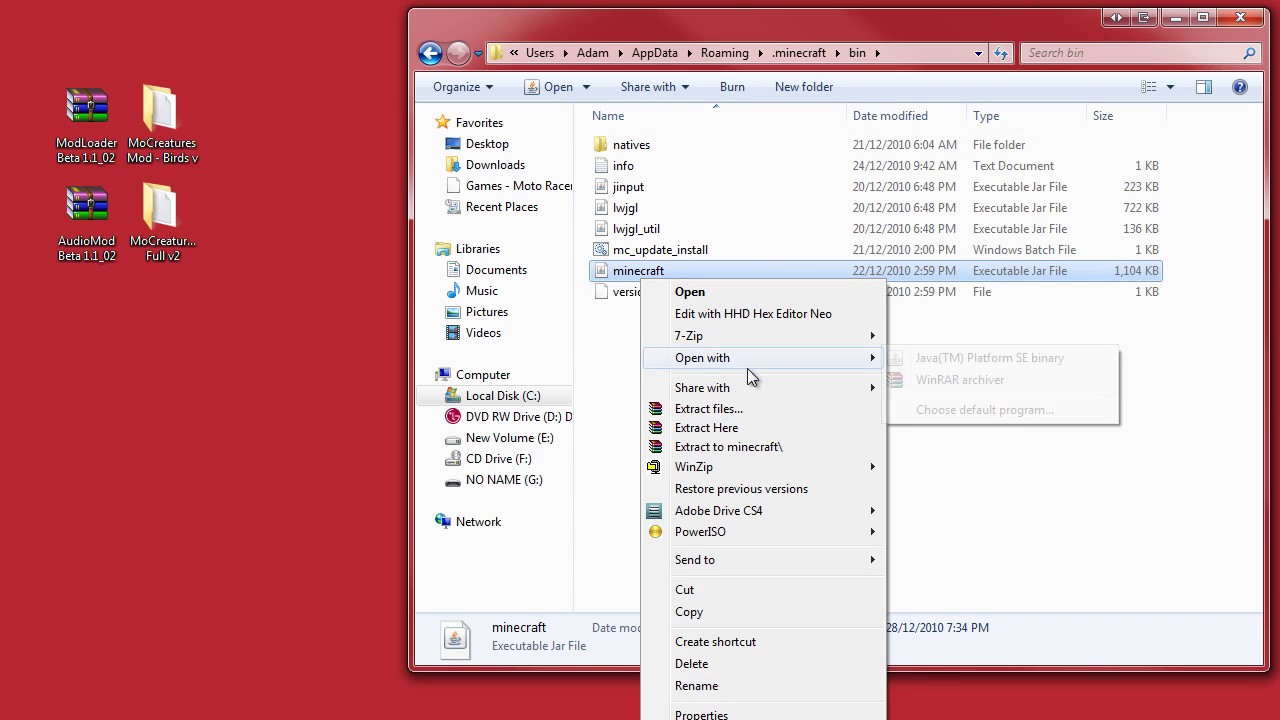
pyautogui.click(975, 383)
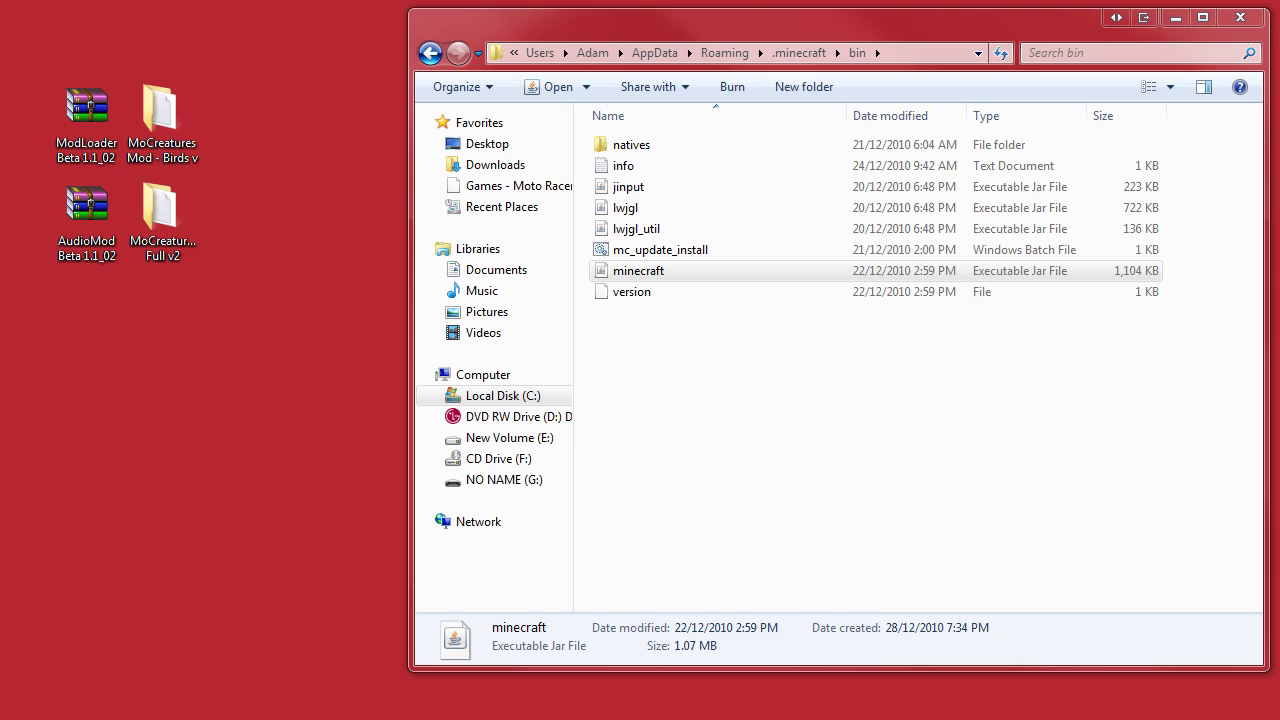
pyautogui.moveTo(940, 50); pyautogui.dragTo(893, 28)
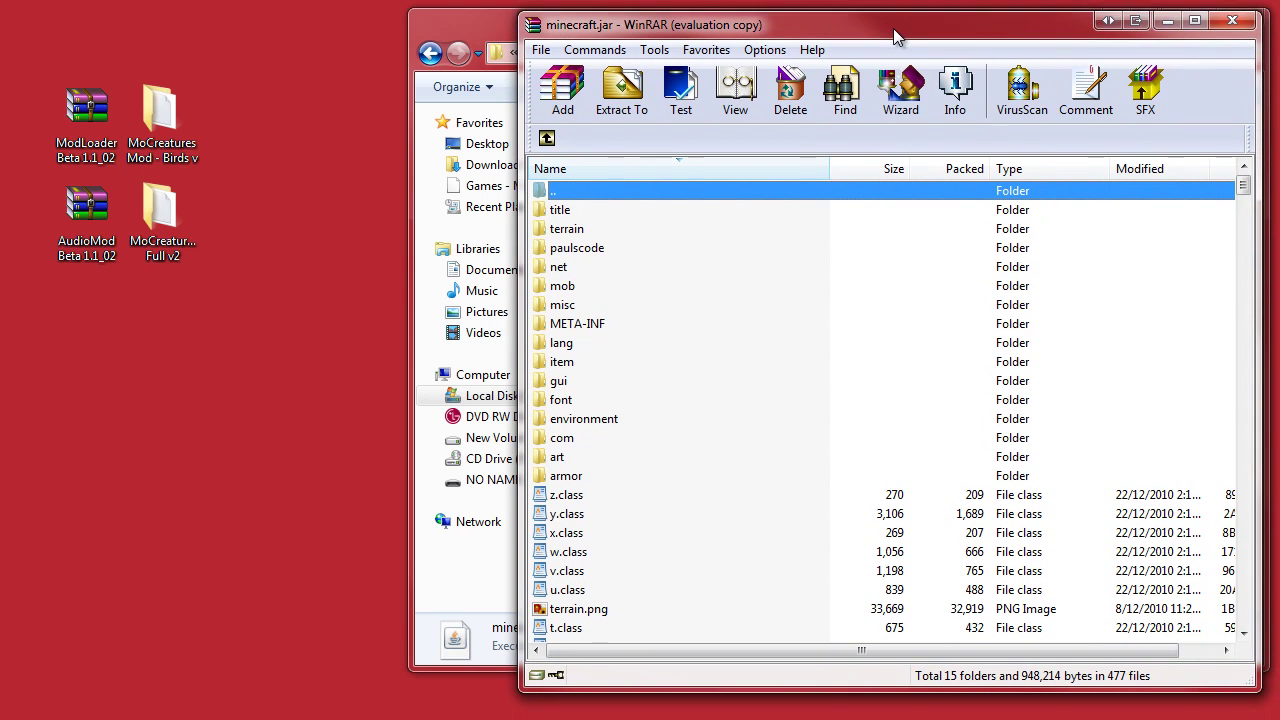
# Add all the class files from the ModLoader Beta 1.1_02 archive to minecraft.jar with the default archive settings, and close the ModLoader archive.
pyautogui.doubleClick(68, 105)
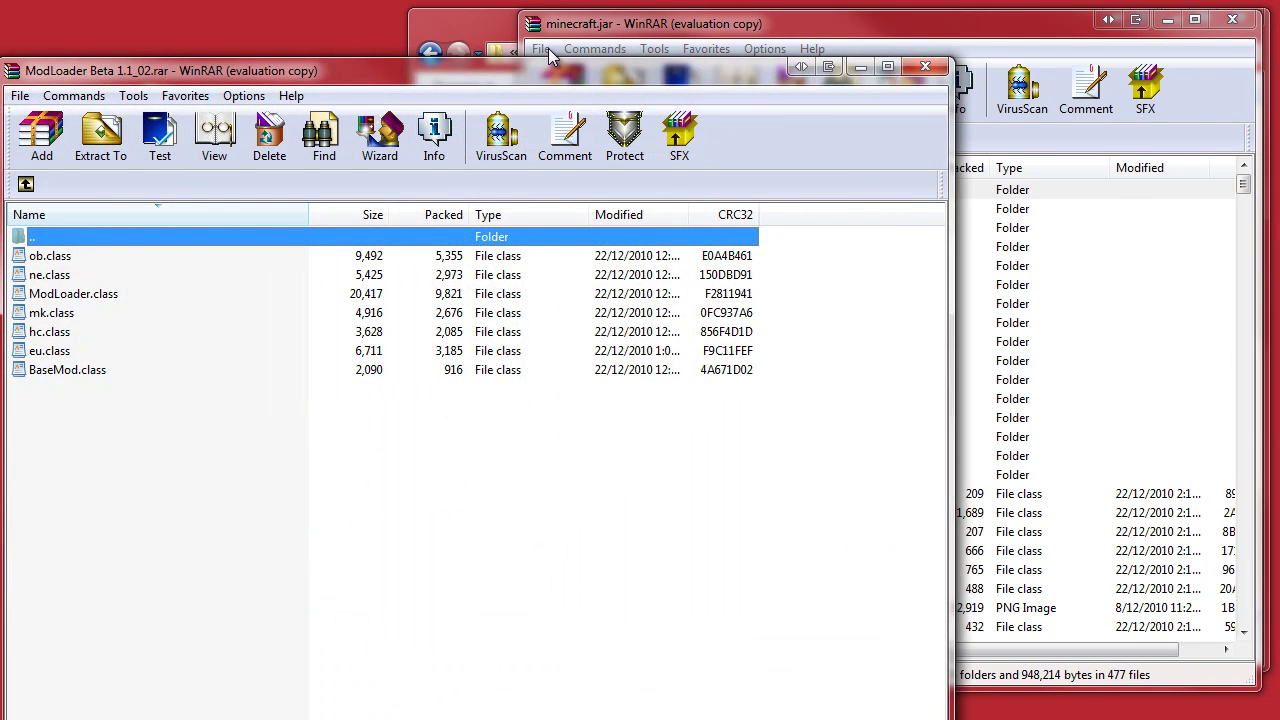
pyautogui.moveTo(605, 73); pyautogui.dragTo(1279, 66)
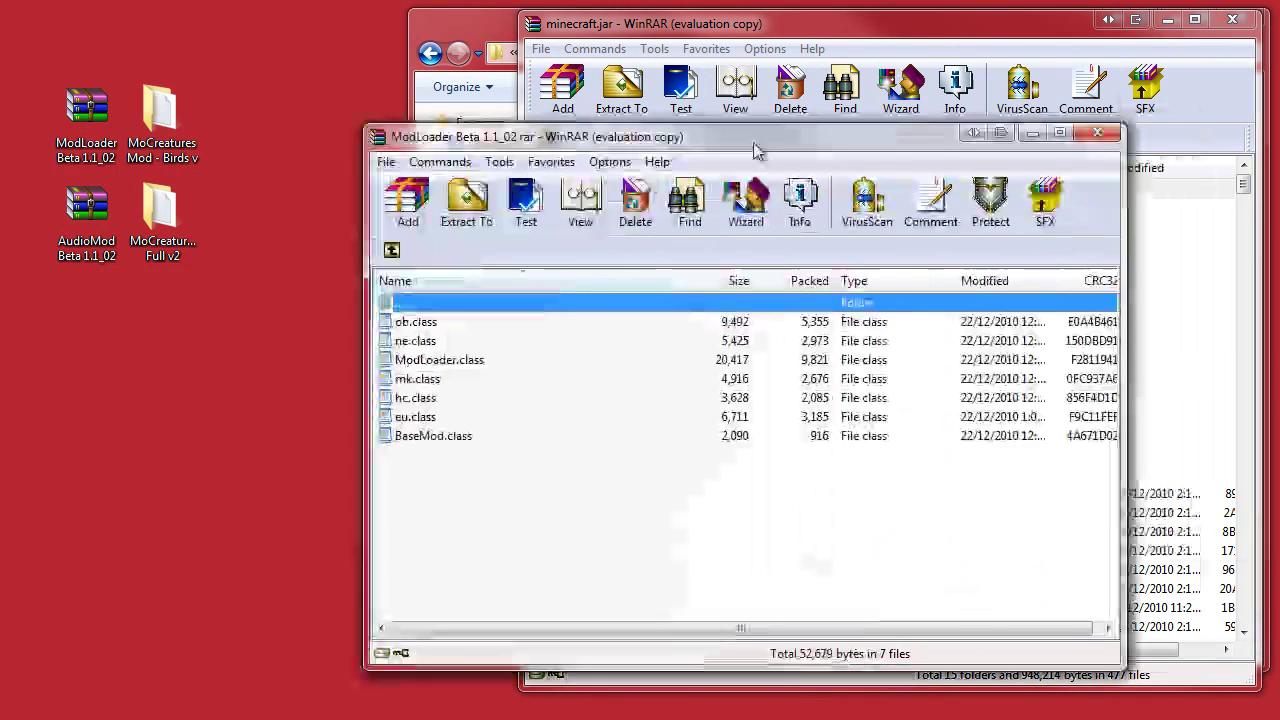
pyautogui.moveTo(764, 140); pyautogui.dragTo(436, 68)
pyautogui.moveTo(134, 452); pyautogui.dragTo(115, 258)
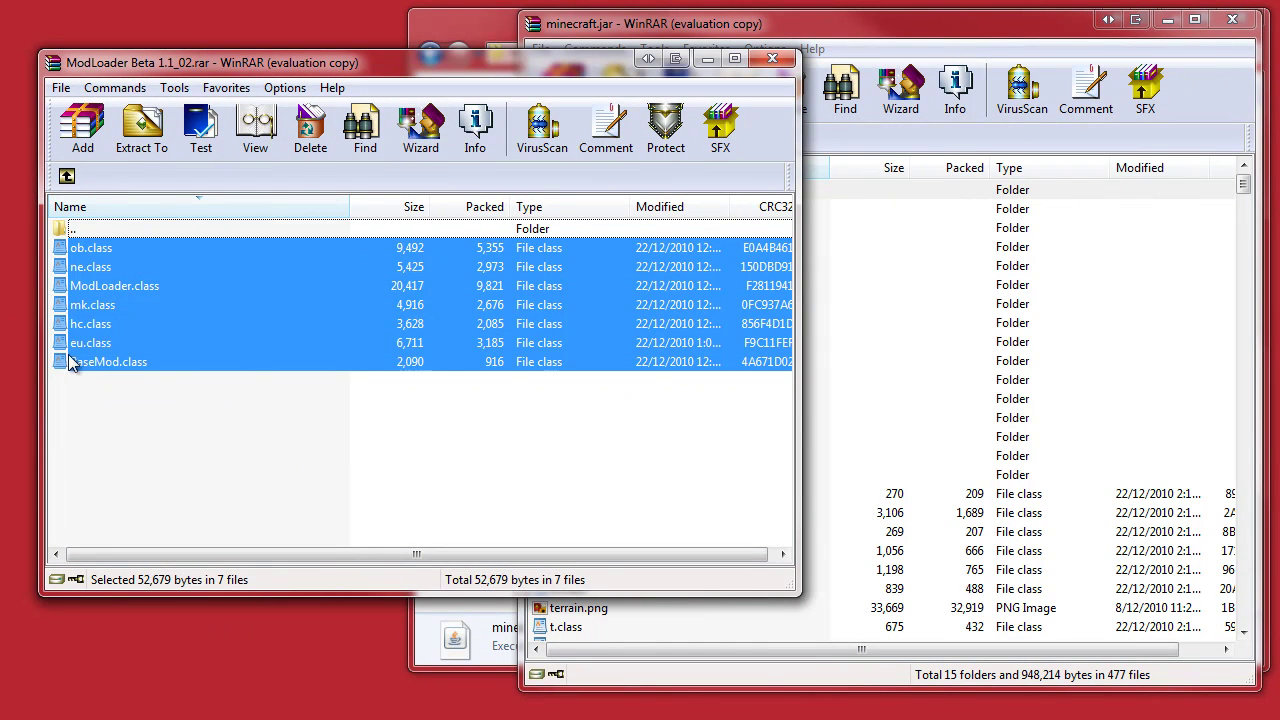
pyautogui.moveTo(100, 362); pyautogui.dragTo(863, 571)
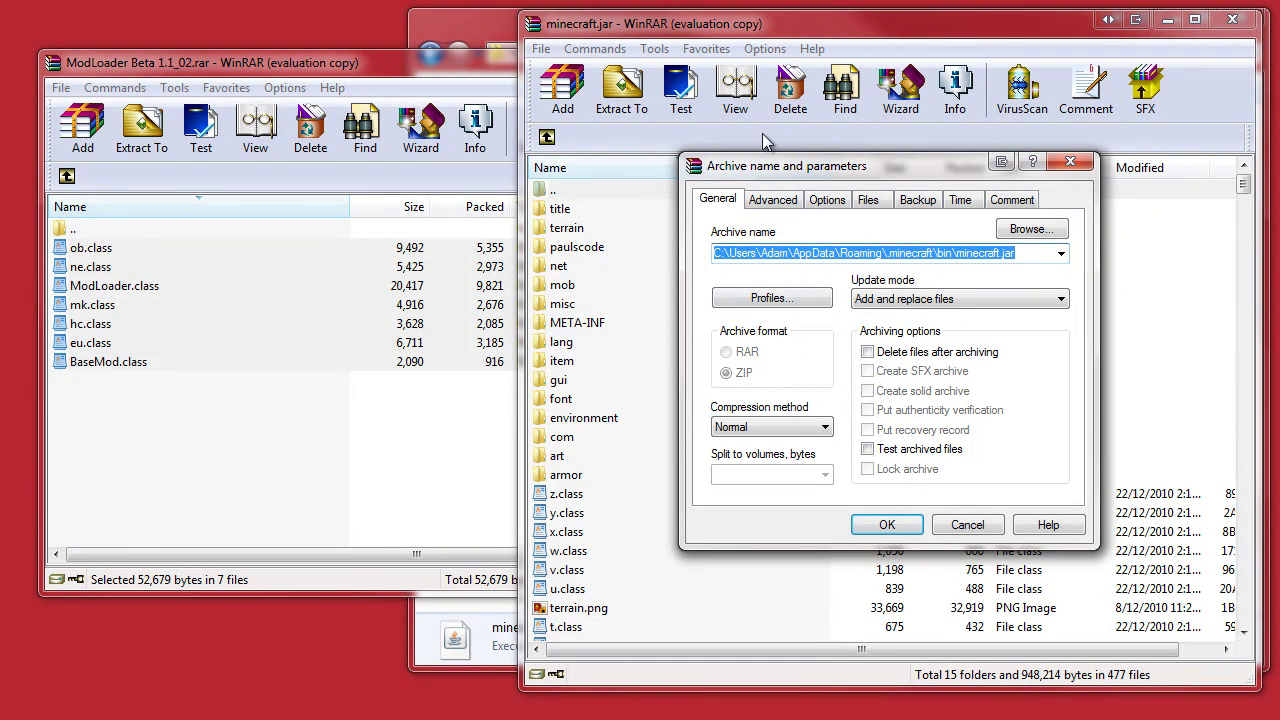
pyautogui.click(884, 526)
pyautogui.click(227, 450)
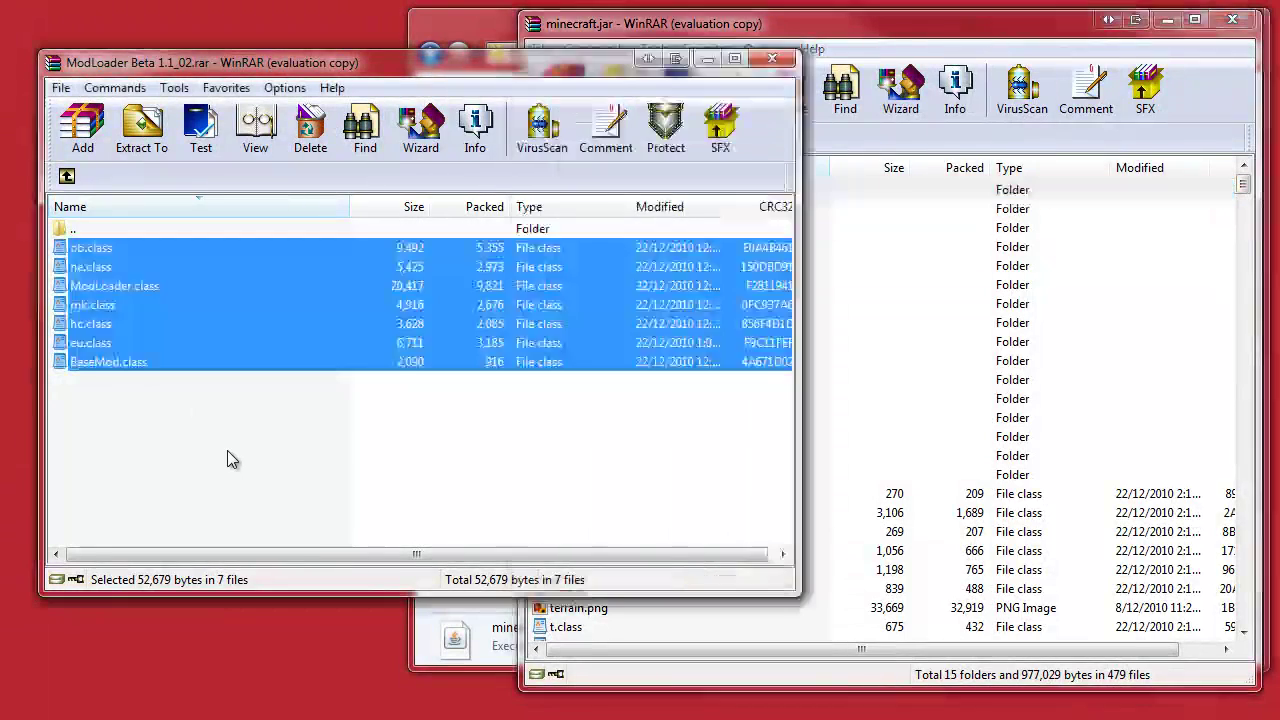
pyautogui.click(772, 59)
pyautogui.click(100, 110)
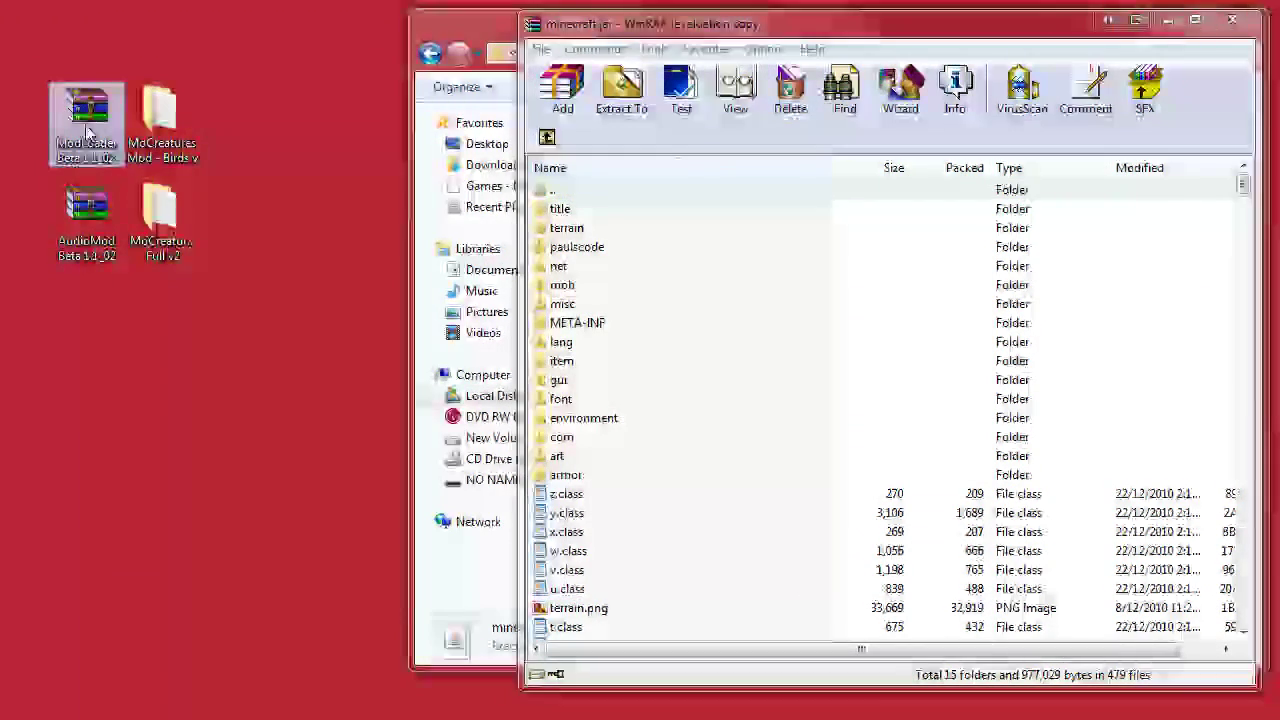
pyautogui.click(85, 206)
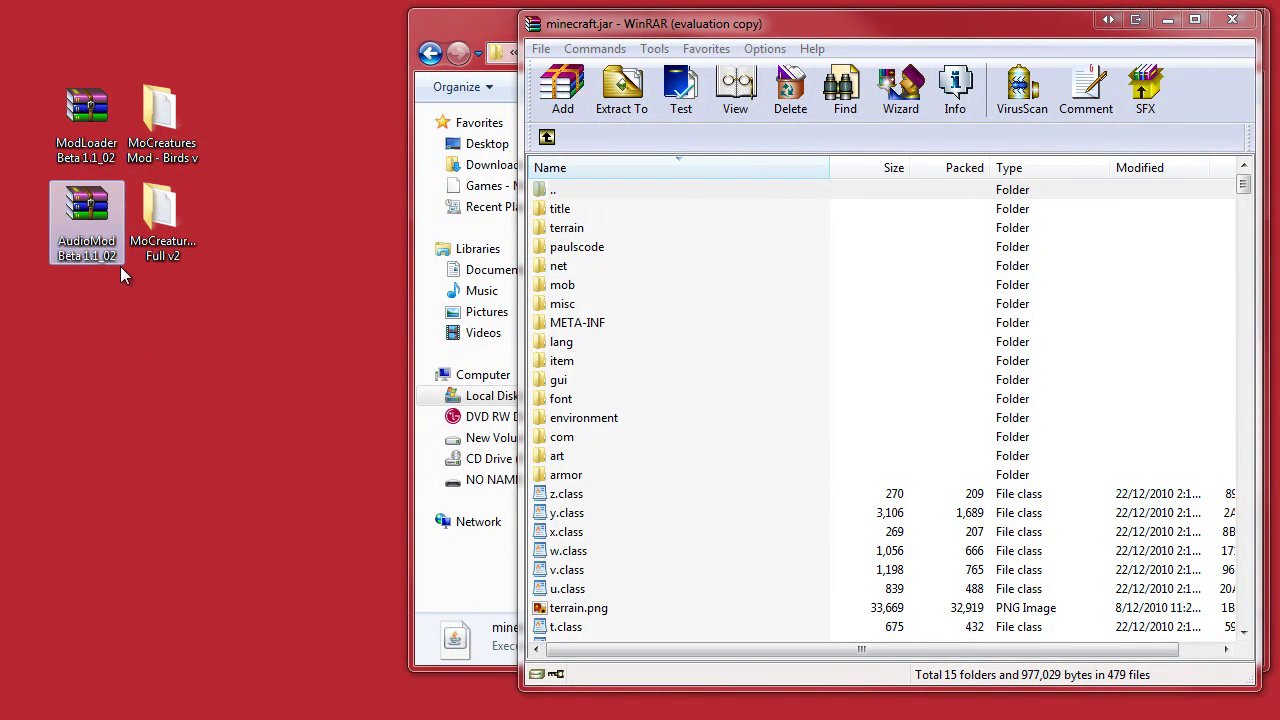
pyautogui.click(149, 121)
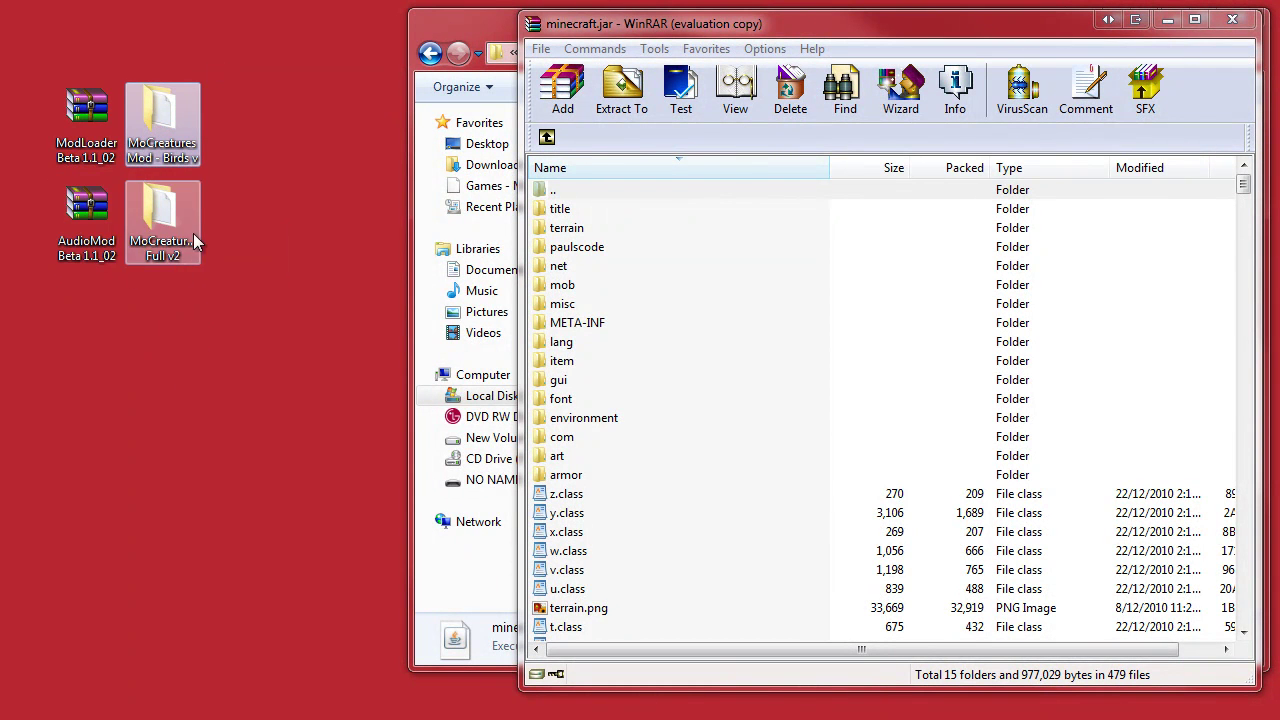
# Add the paulscode and ibxm folders and qv.class from the AudioMod Beta 1.1_02 archive to minecraft.jar, and close the AudioMod archive.
pyautogui.click(100, 213)
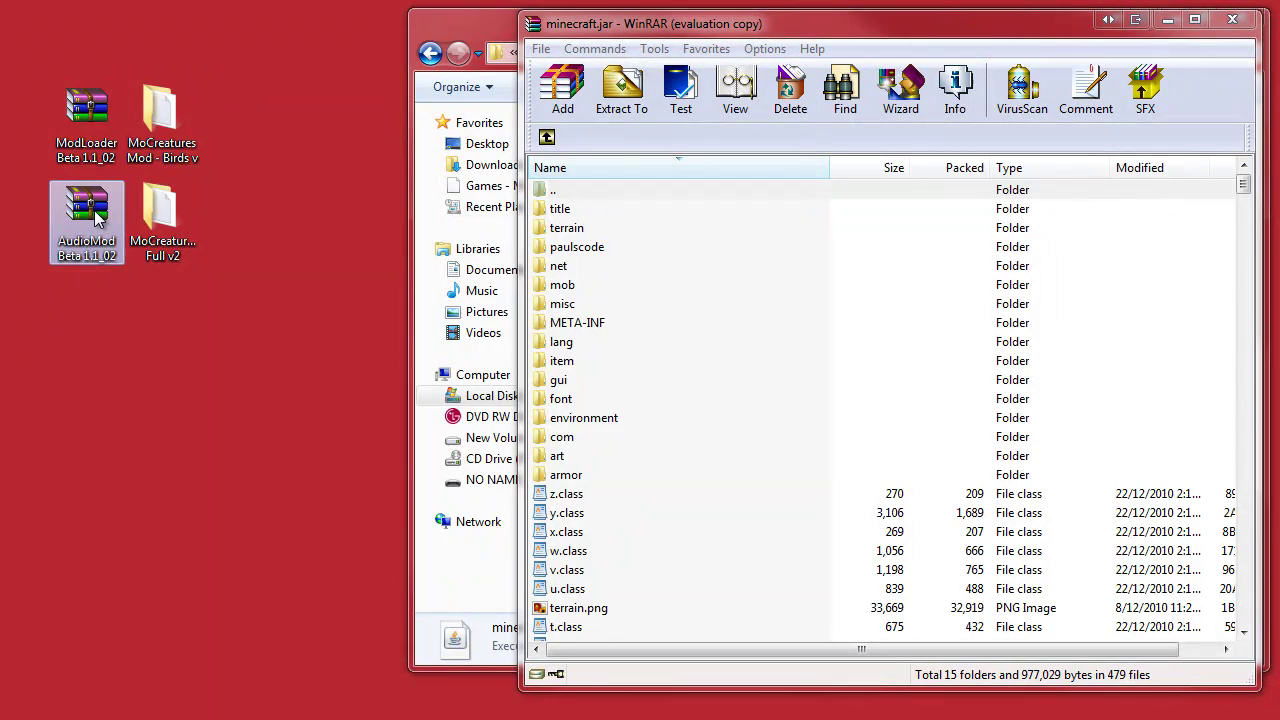
pyautogui.doubleClick(96, 214)
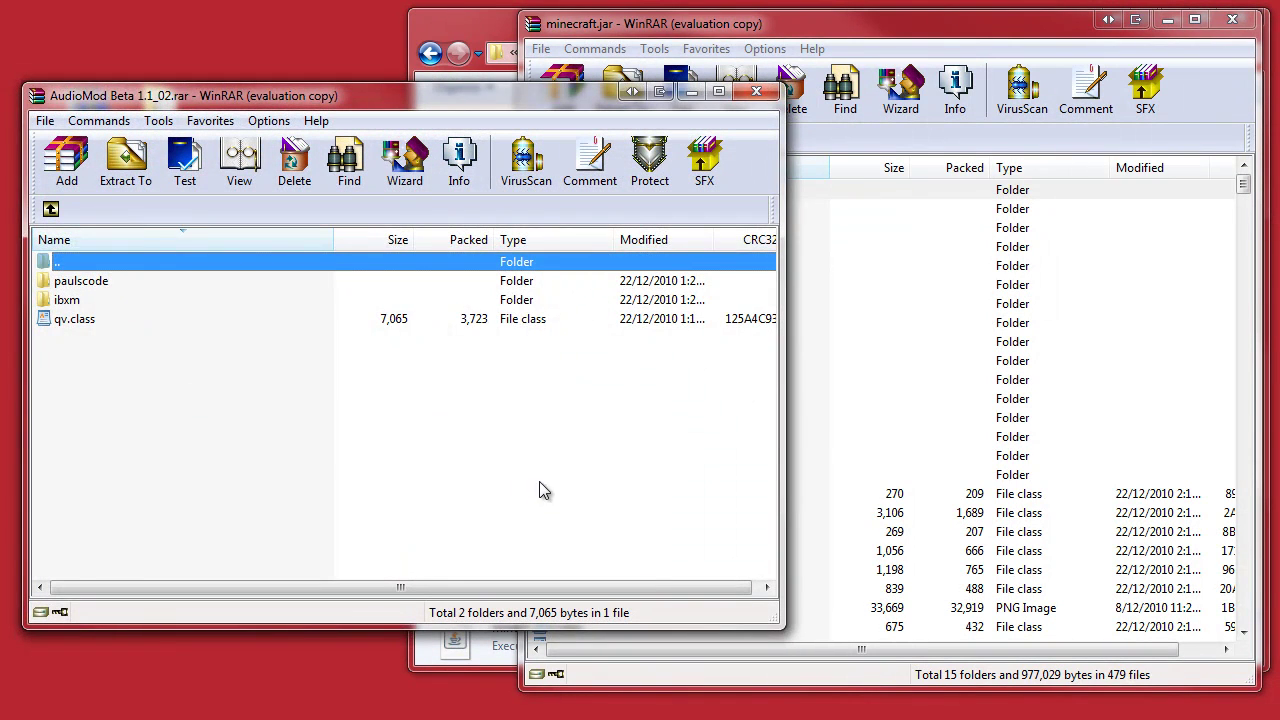
pyautogui.click(509, 366)
pyautogui.moveTo(126, 402); pyautogui.dragTo(84, 280)
pyautogui.moveTo(848, 405); pyautogui.dragTo(860, 540)
pyautogui.click(868, 524)
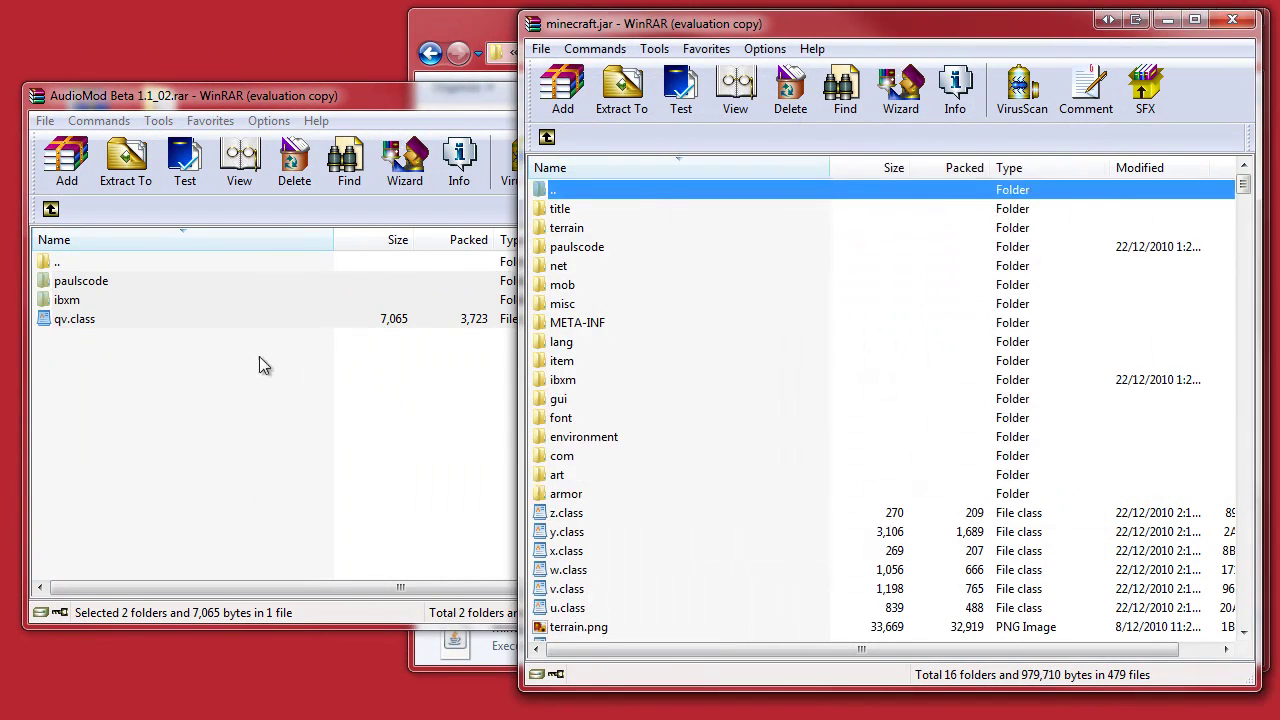
pyautogui.click(271, 435)
pyautogui.click(757, 93)
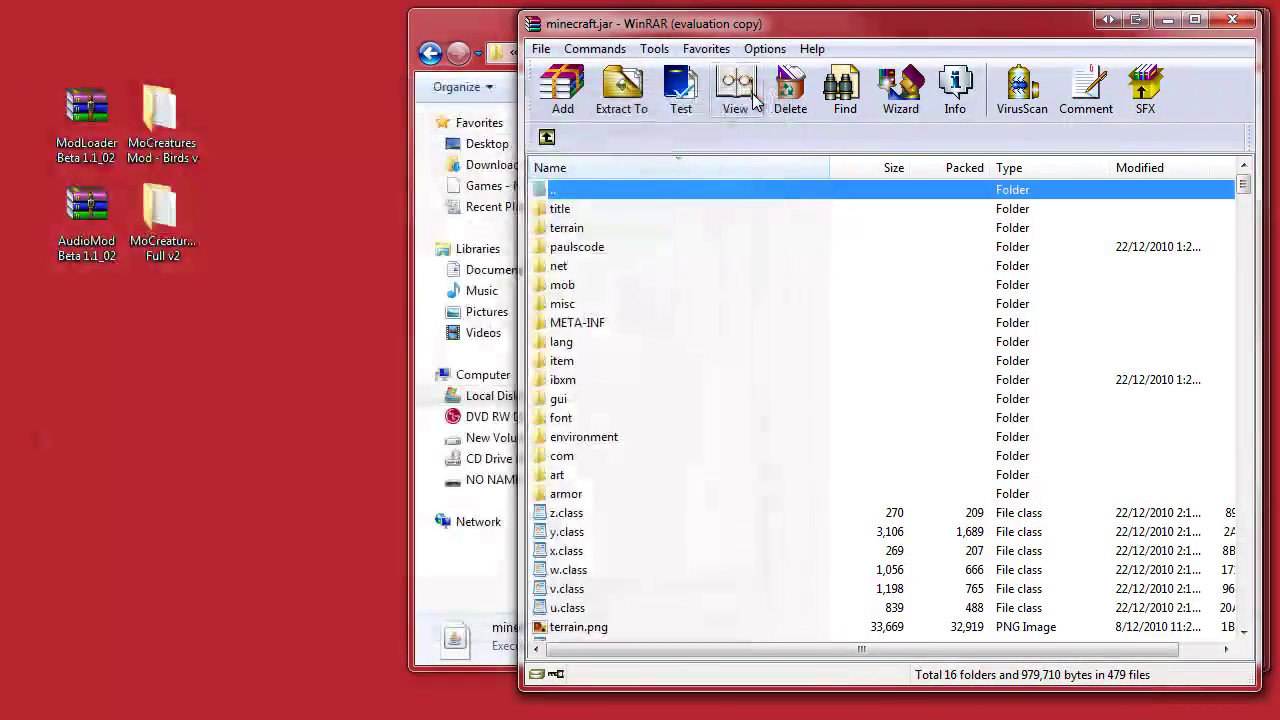
# Delete the META-INF folder from minecraft.jar.
pyautogui.click(577, 323)
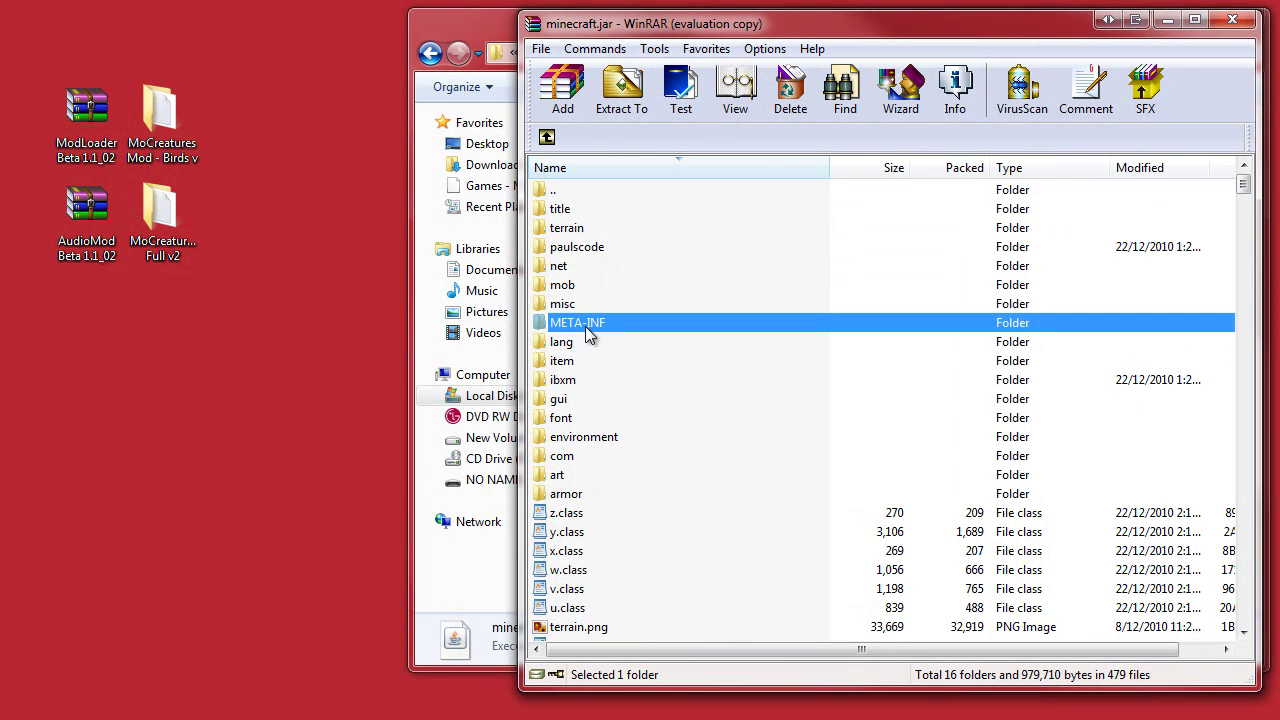
pyautogui.rightClick(589, 325)
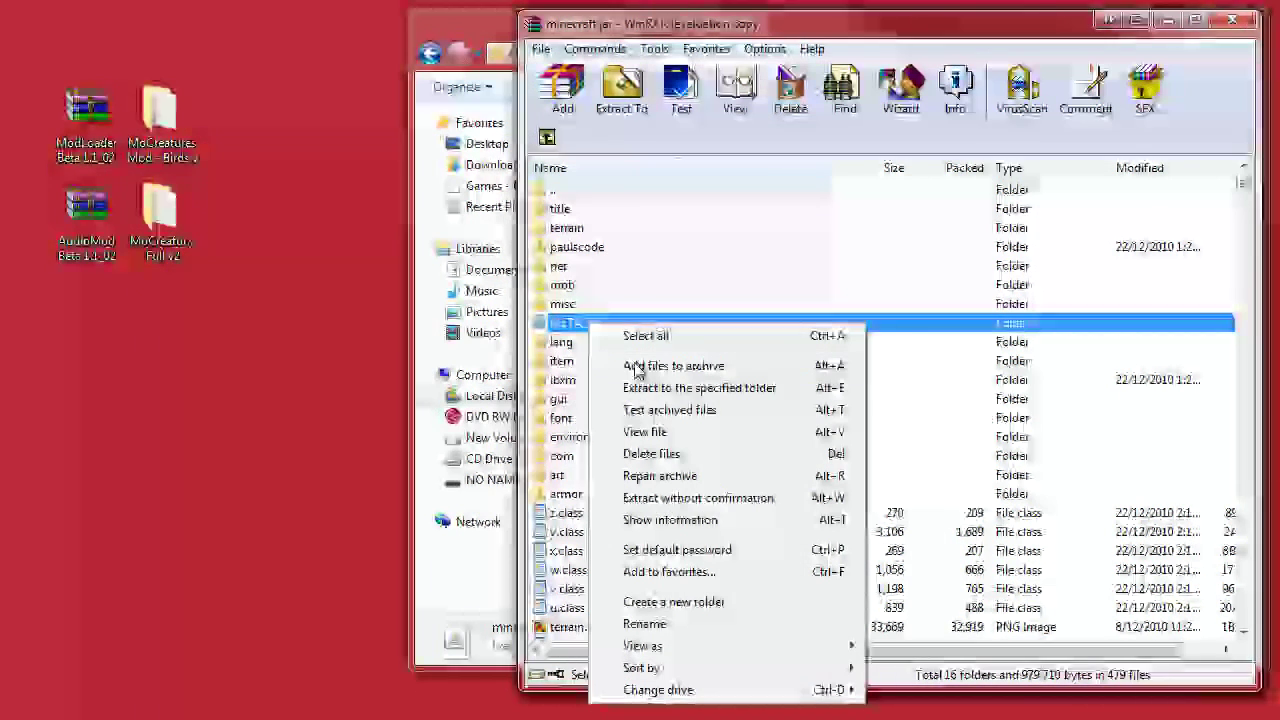
pyautogui.click(686, 458)
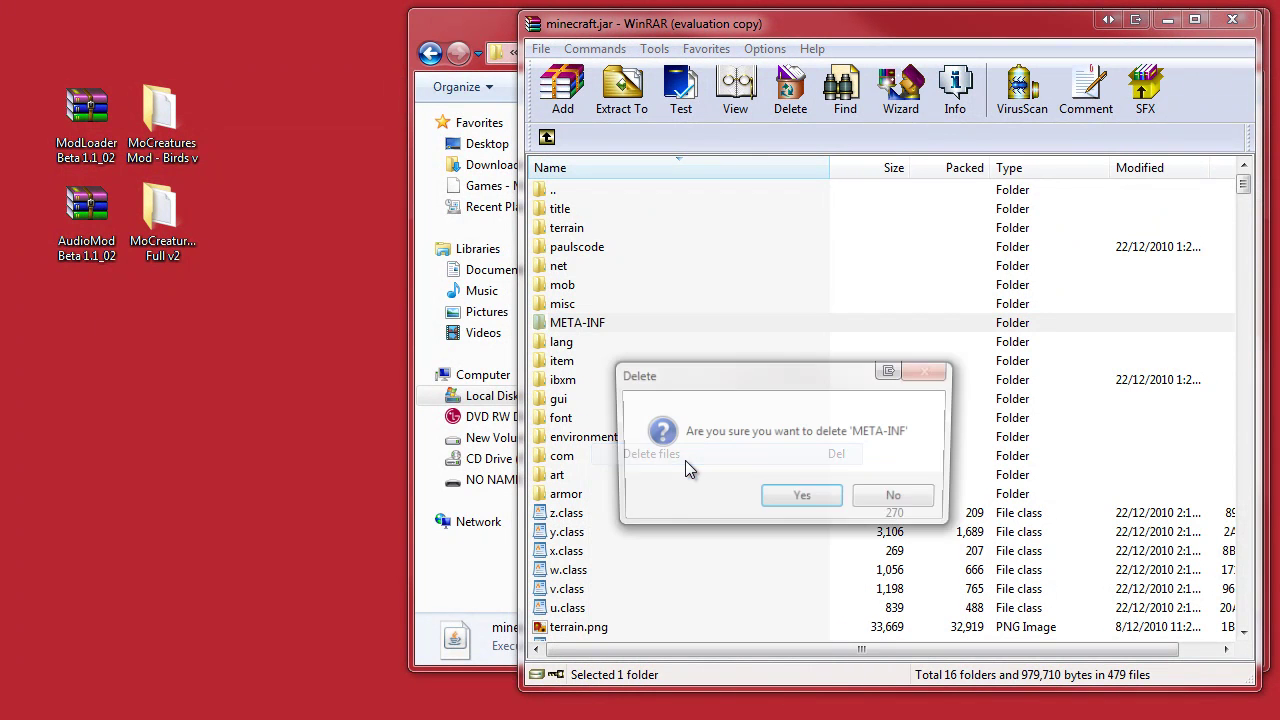
pyautogui.click(800, 500)
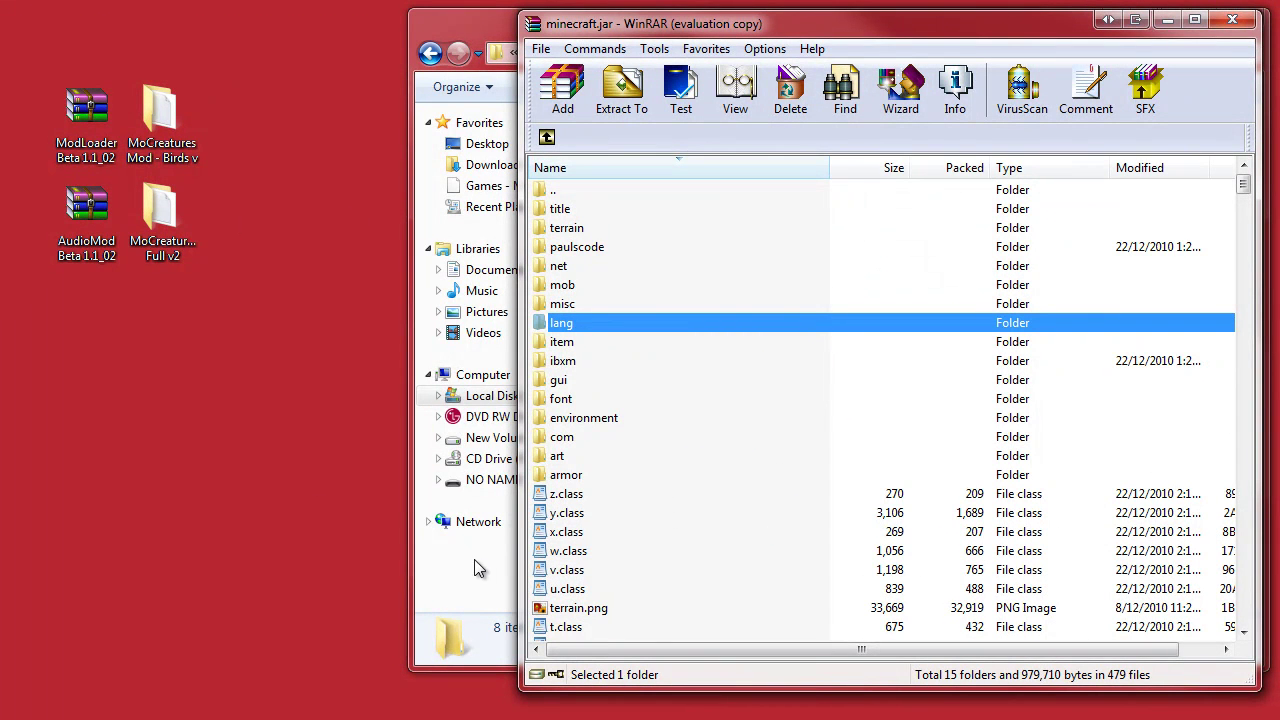
# Open the "Files to inject to minecraft.jar" folder inside MoCreatures Mod - Birds v, placing its window beside the minecraft.jar archive.
pyautogui.doubleClick(148, 135)
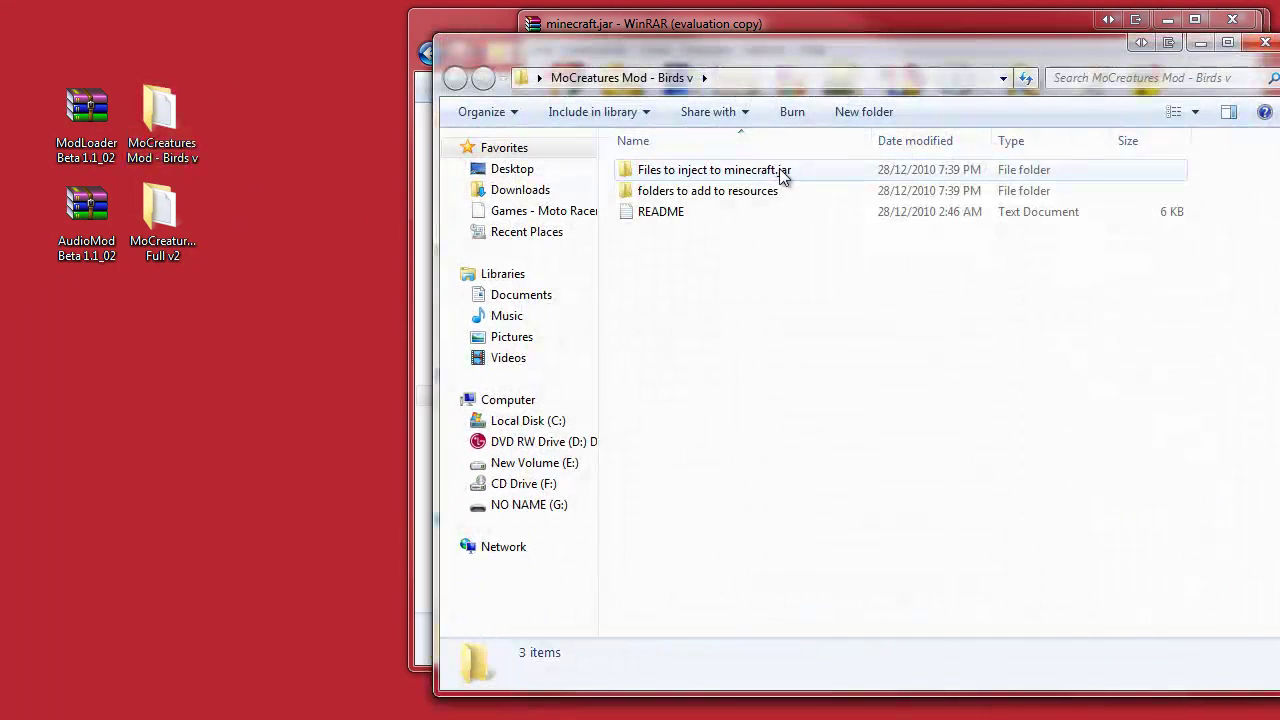
pyautogui.moveTo(732, 57); pyautogui.dragTo(324, 39)
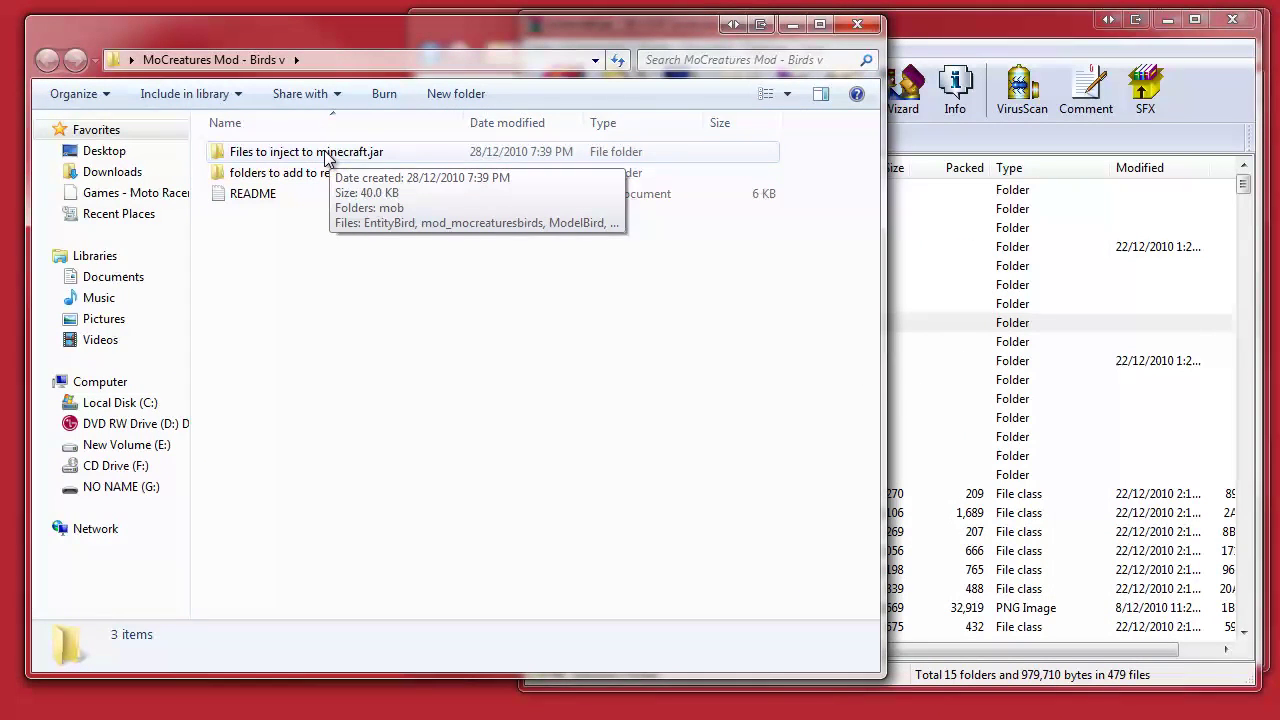
pyautogui.click(1005, 305)
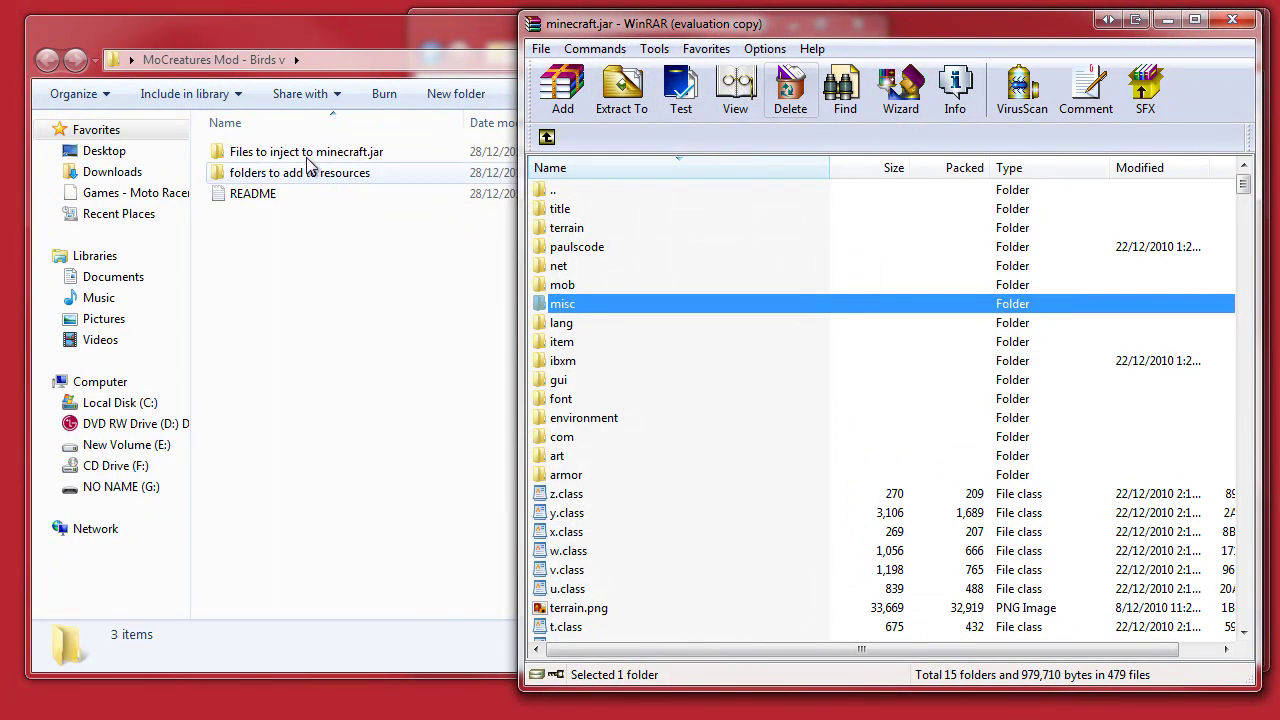
pyautogui.click(365, 155)
pyautogui.doubleClick(365, 155)
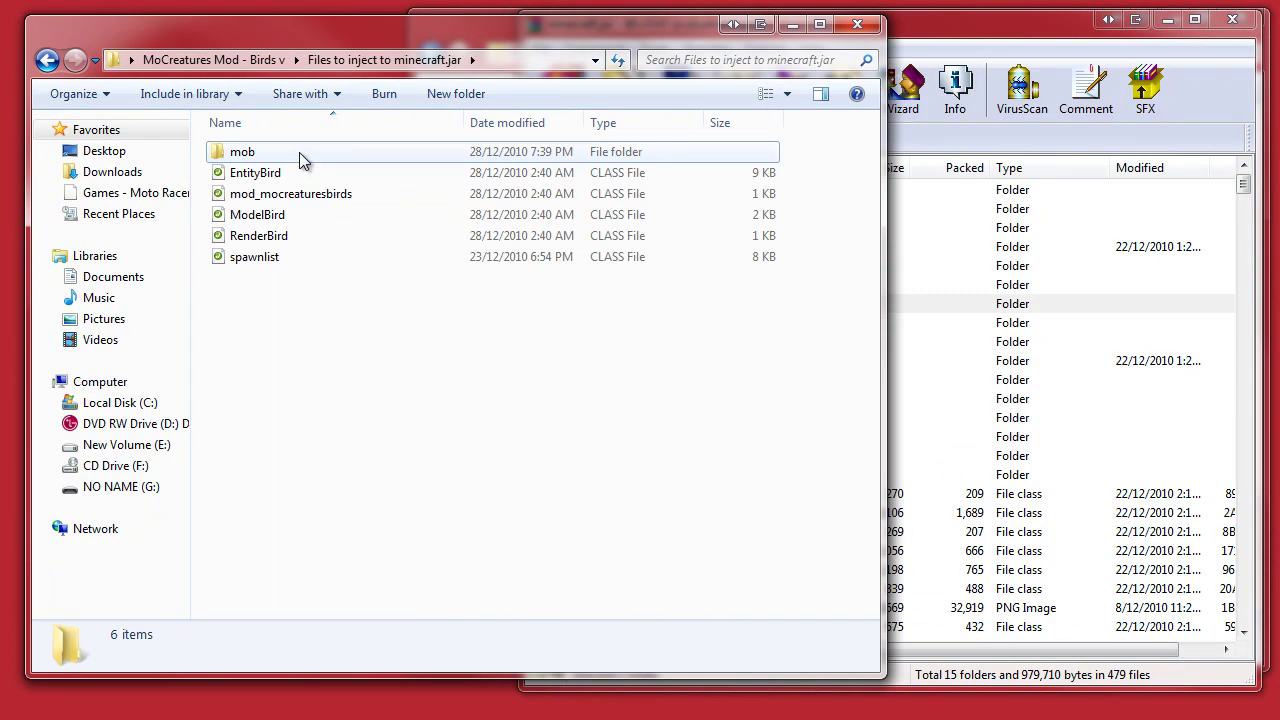
# Add the mob folder and all class files from the Birds mod's injection folder to minecraft.jar with default settings, and close the Birds folder.
pyautogui.click(299, 152)
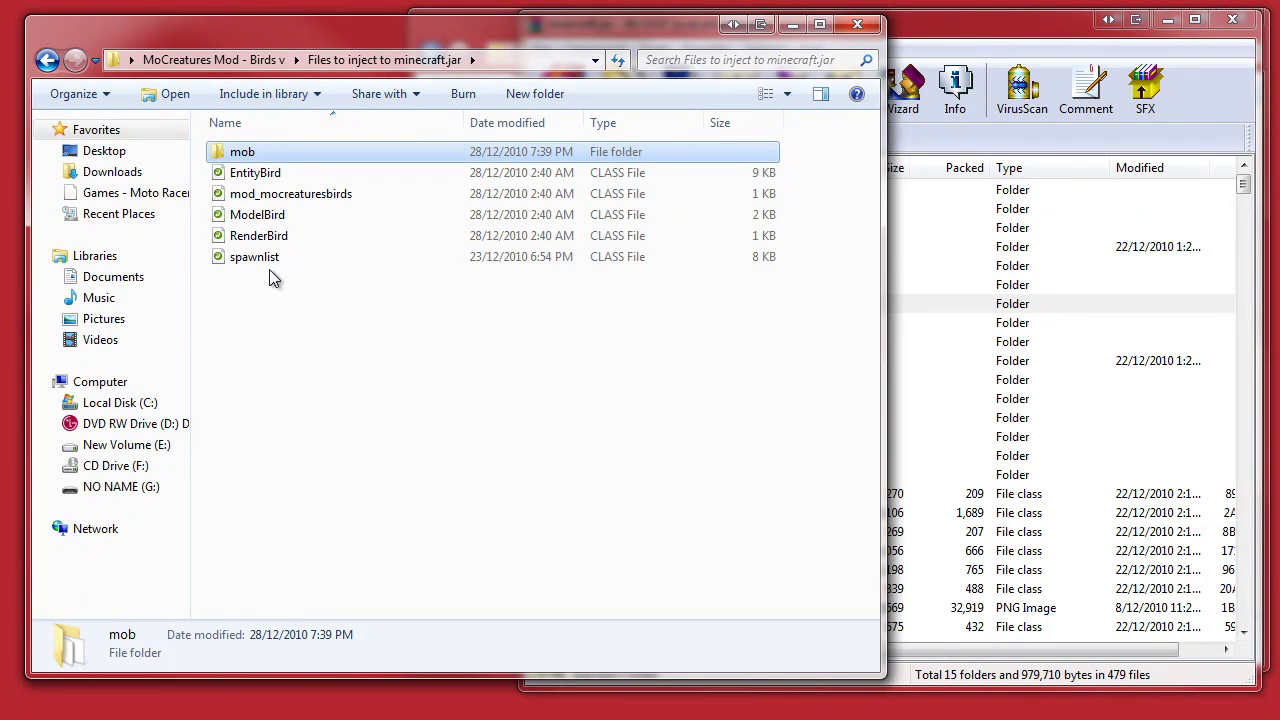
pyautogui.keyDown('shift'); pyautogui.click(271, 259); pyautogui.keyUp('shift')
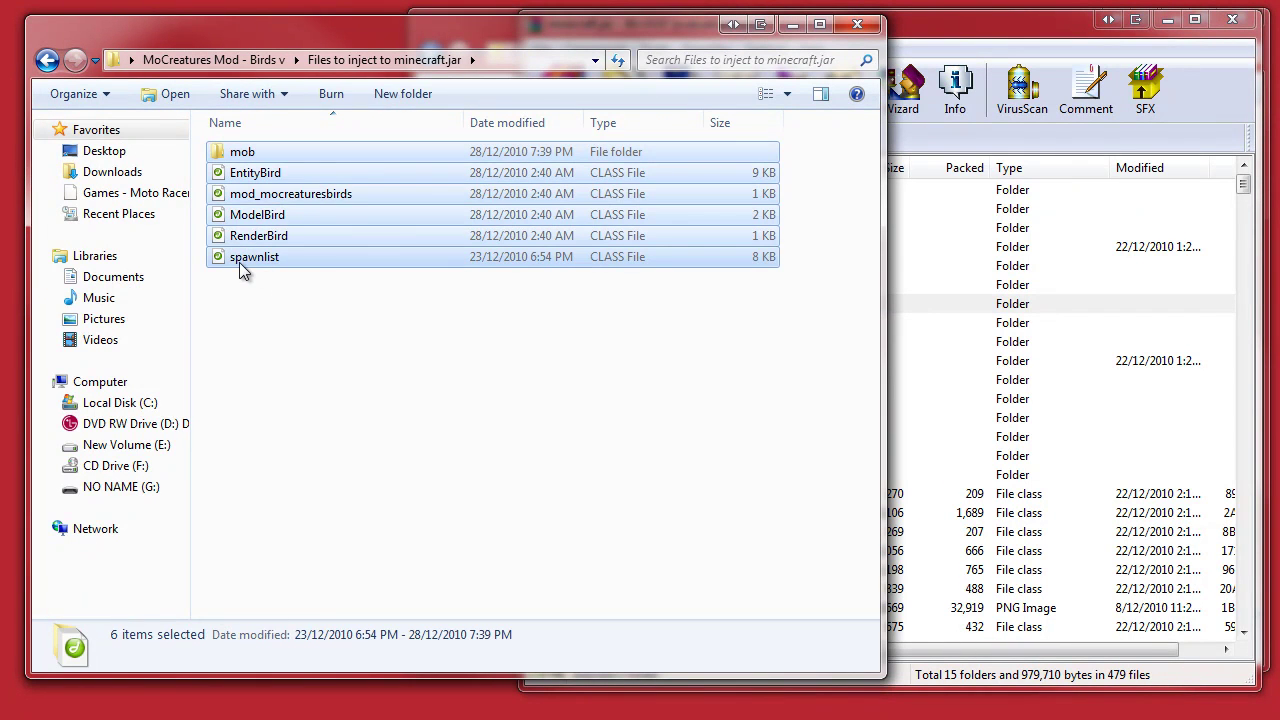
pyautogui.moveTo(243, 270); pyautogui.dragTo(962, 578)
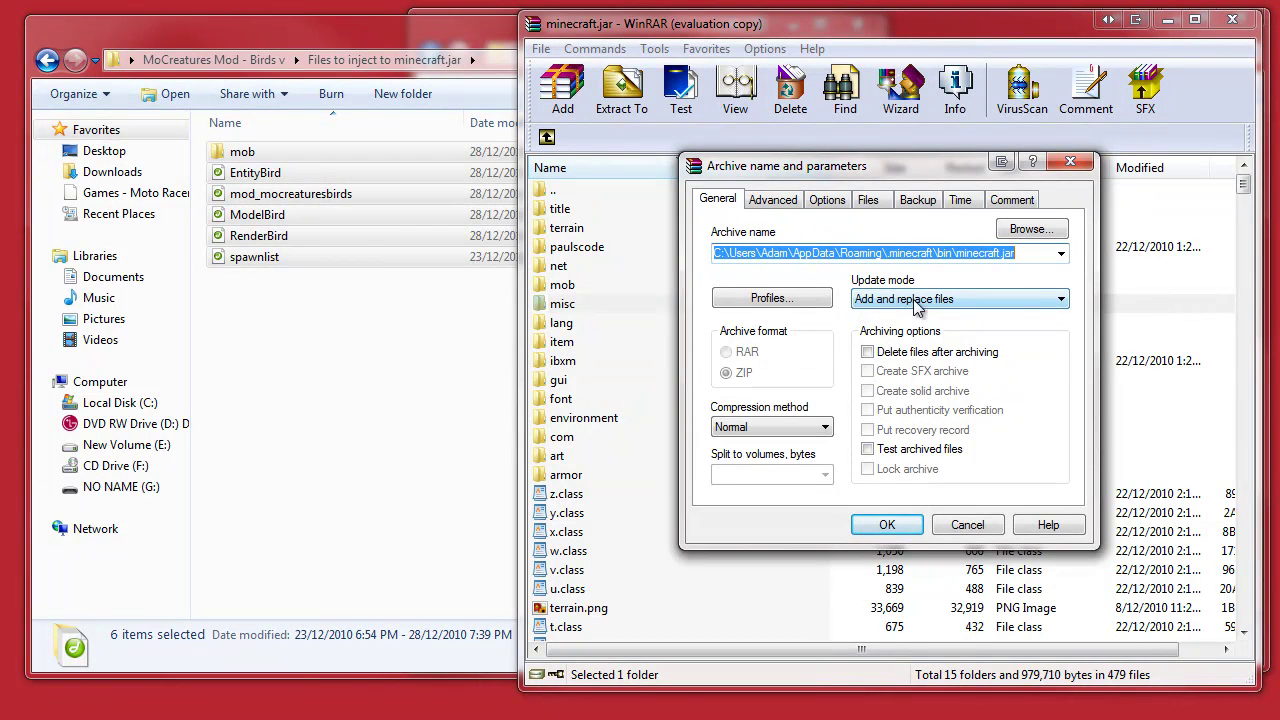
pyautogui.click(886, 525)
pyautogui.click(366, 470)
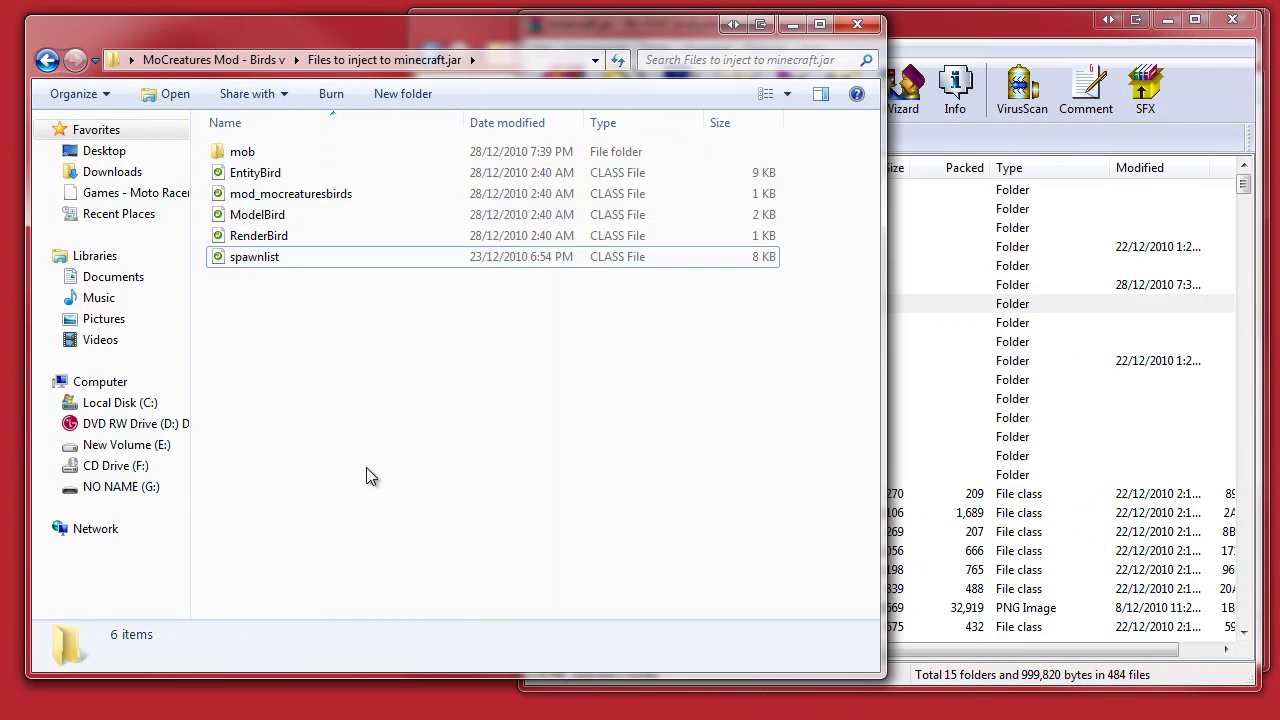
pyautogui.click(50, 61)
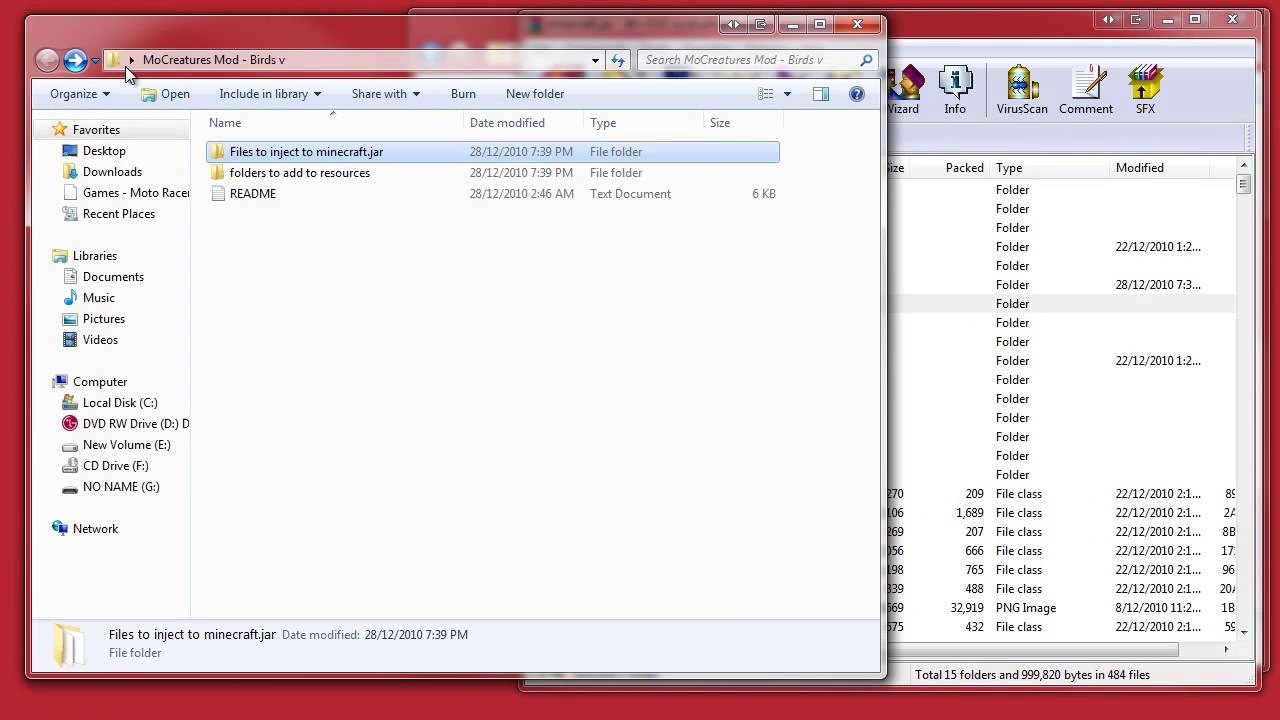
pyautogui.click(857, 24)
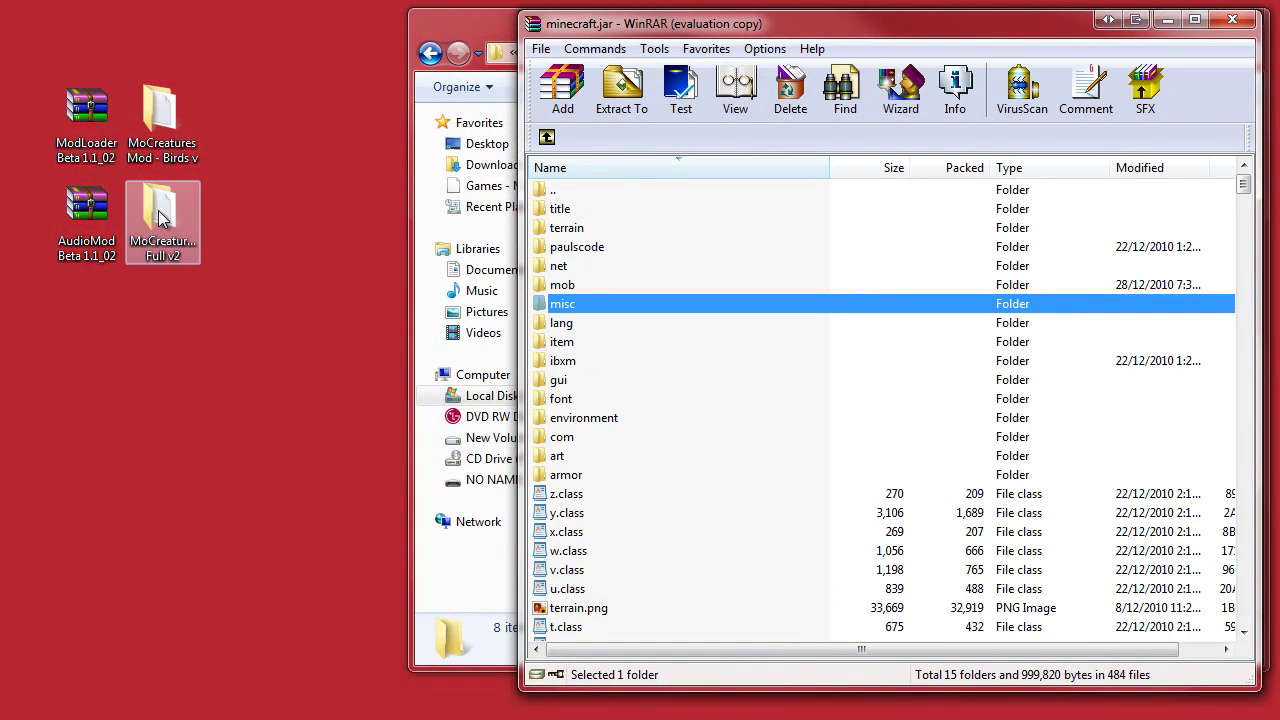
# Add everything in the "Files to inject to minecraft.jar" folder of MoCreaturesMod Full v2 to minecraft.jar with the default archive settings.
pyautogui.doubleClick(160, 218)
pyautogui.doubleClick(334, 153)
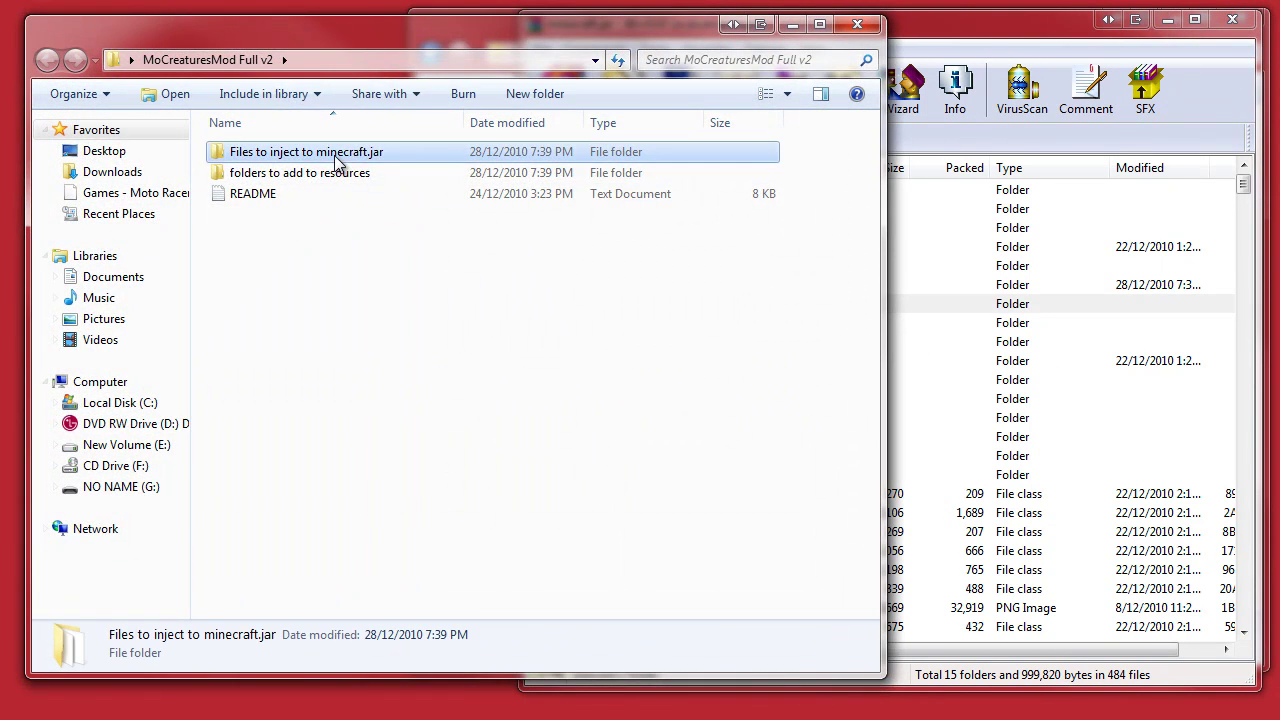
pyautogui.click(308, 156)
pyautogui.scroll(-7, 315, 185)
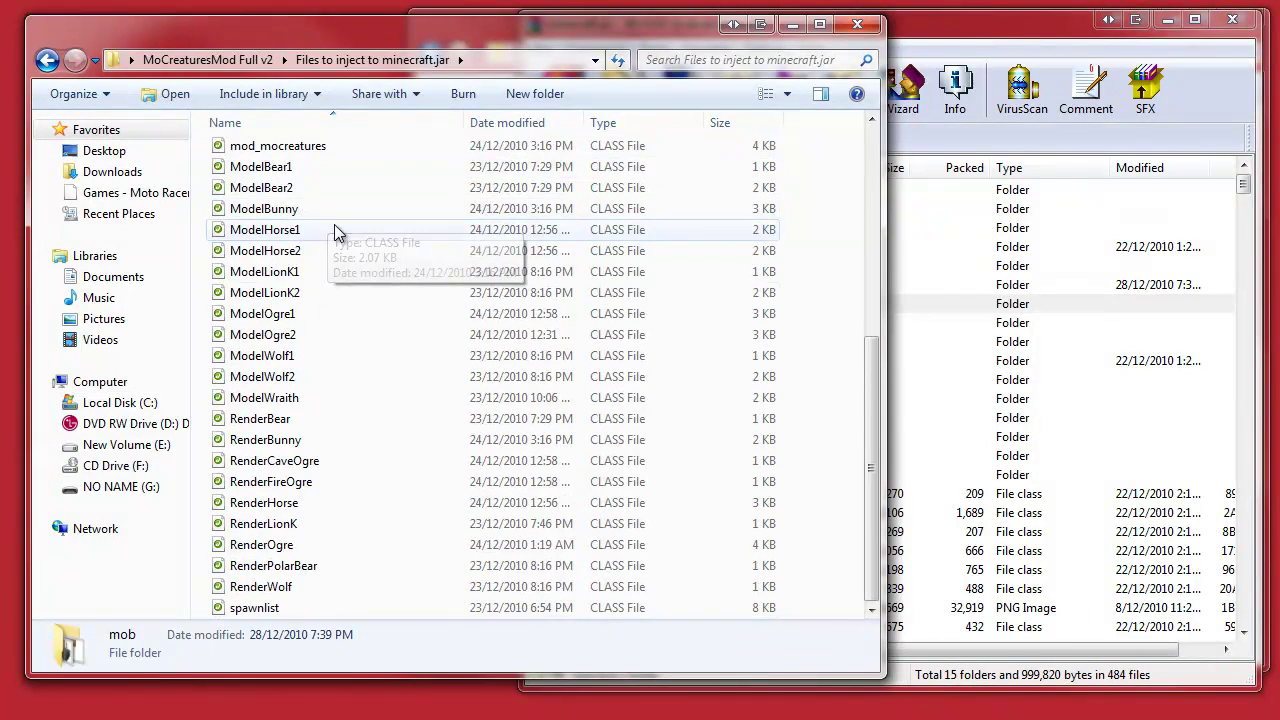
pyautogui.hotkey('ctrl', 'a')
pyautogui.moveTo(260, 610); pyautogui.dragTo(1012, 622)
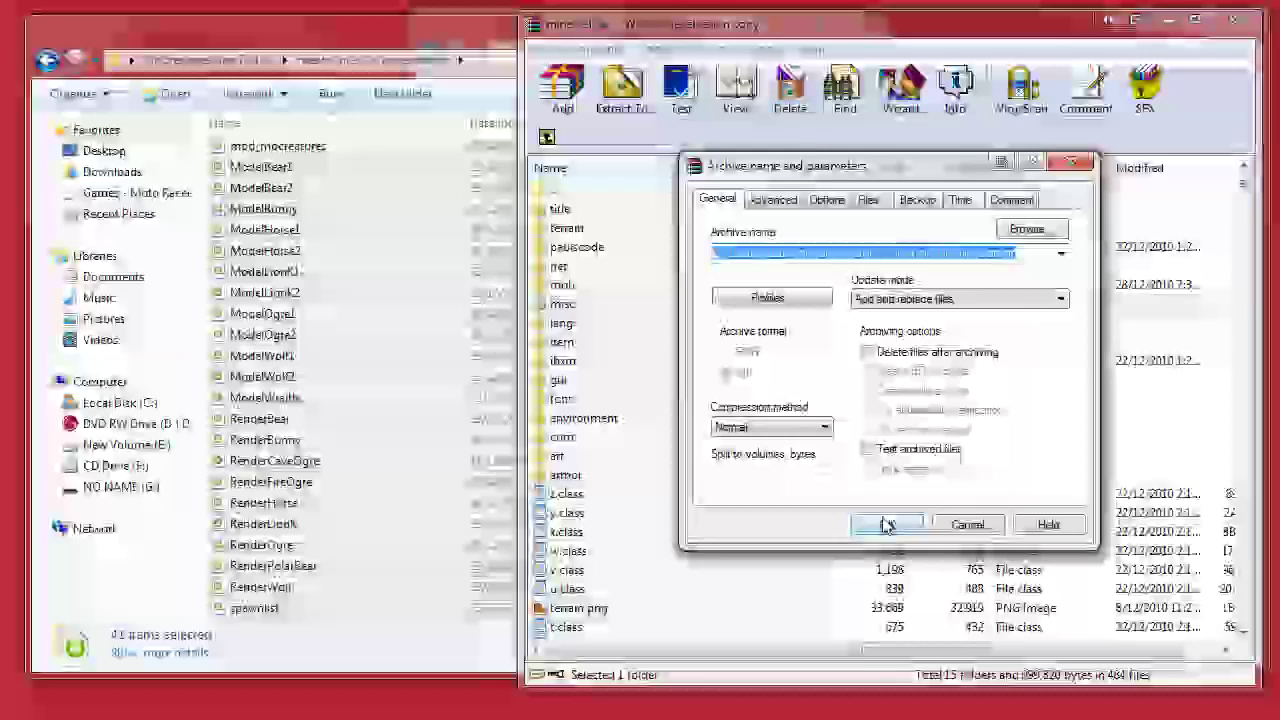
pyautogui.click(883, 523)
pyautogui.click(375, 377)
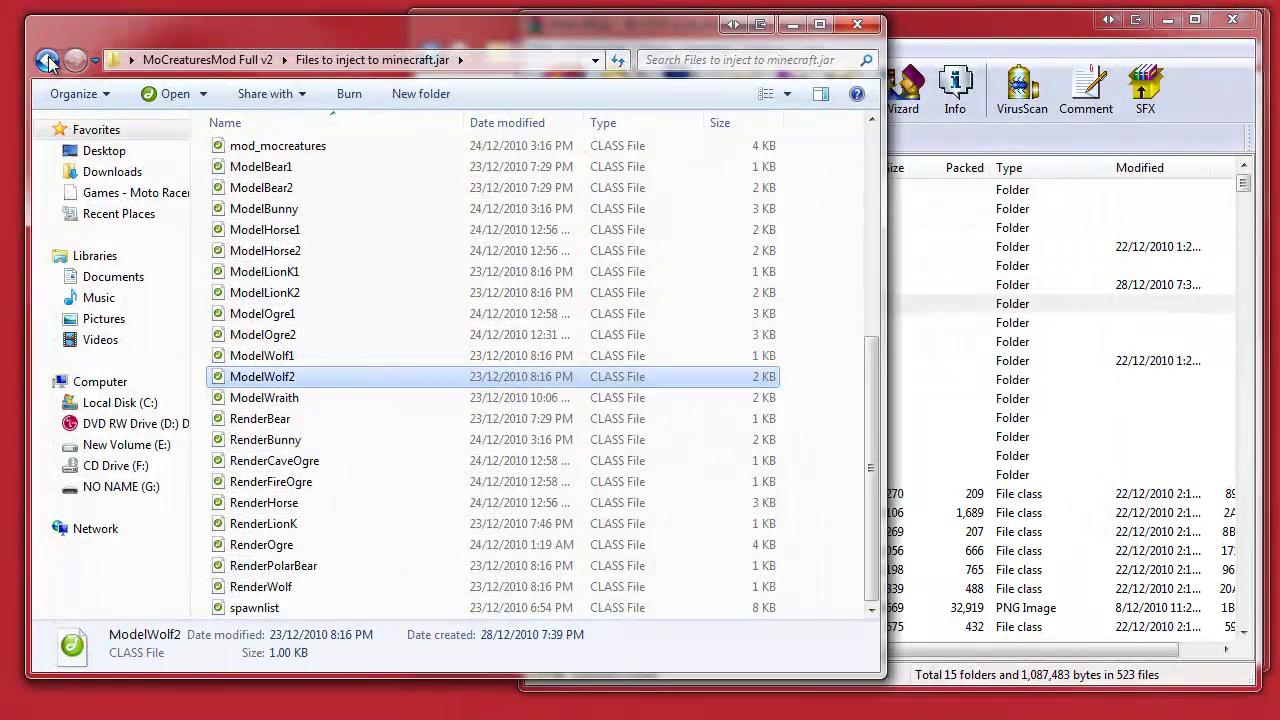
# Return to the MoCreaturesMod Full v2 folder, close the minecraft.jar archive, and open the resources folder inside .minecraft.
pyautogui.click(47, 61)
pyautogui.click(245, 174)
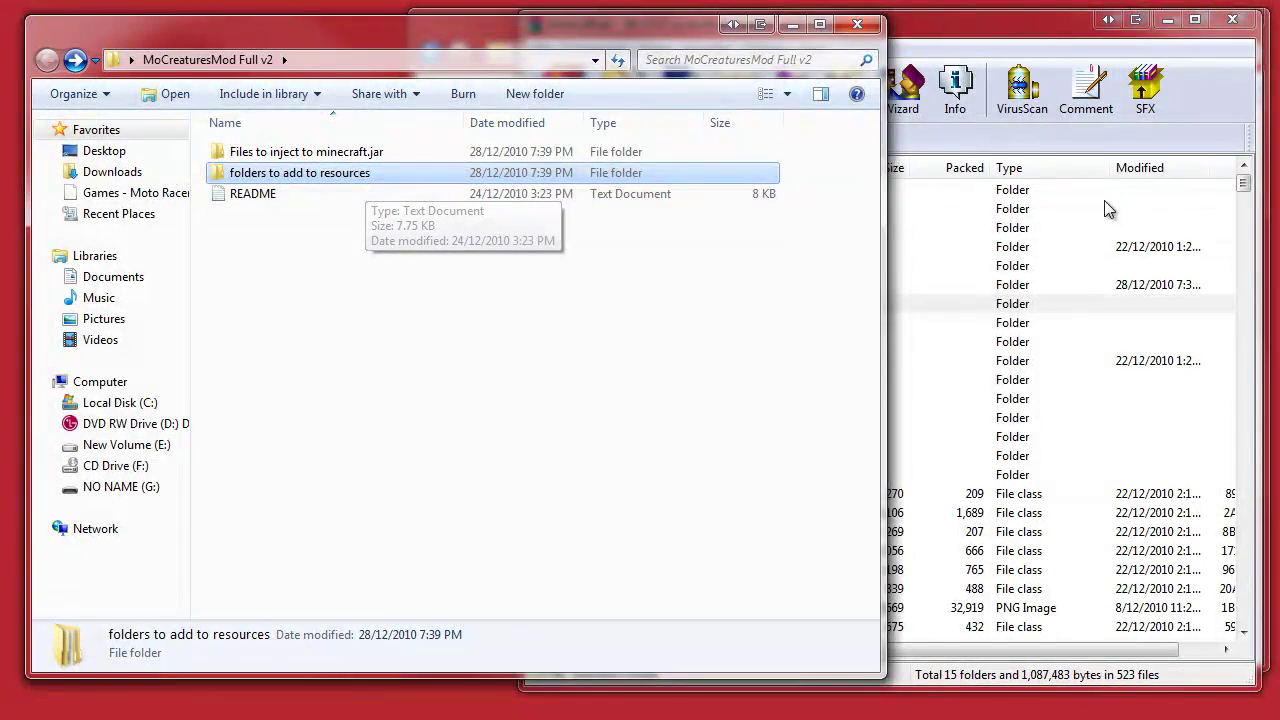
pyautogui.click(1094, 401)
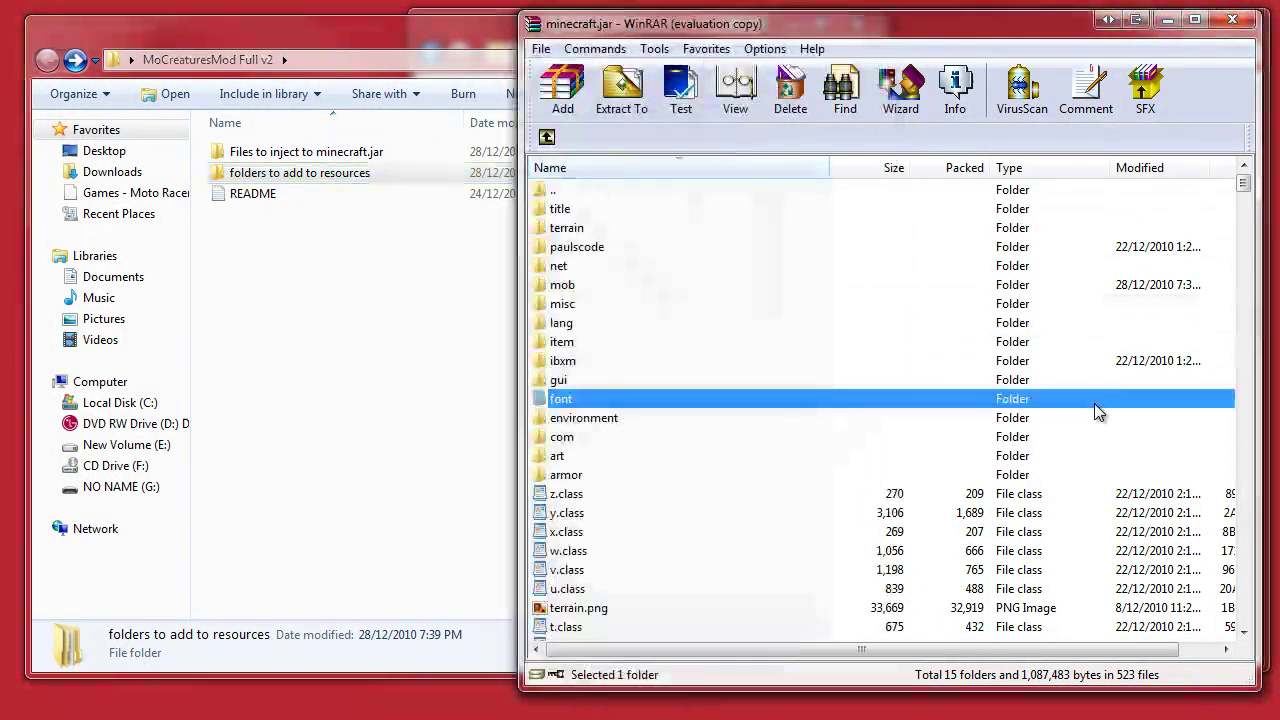
pyautogui.click(1229, 22)
pyautogui.click(1094, 293)
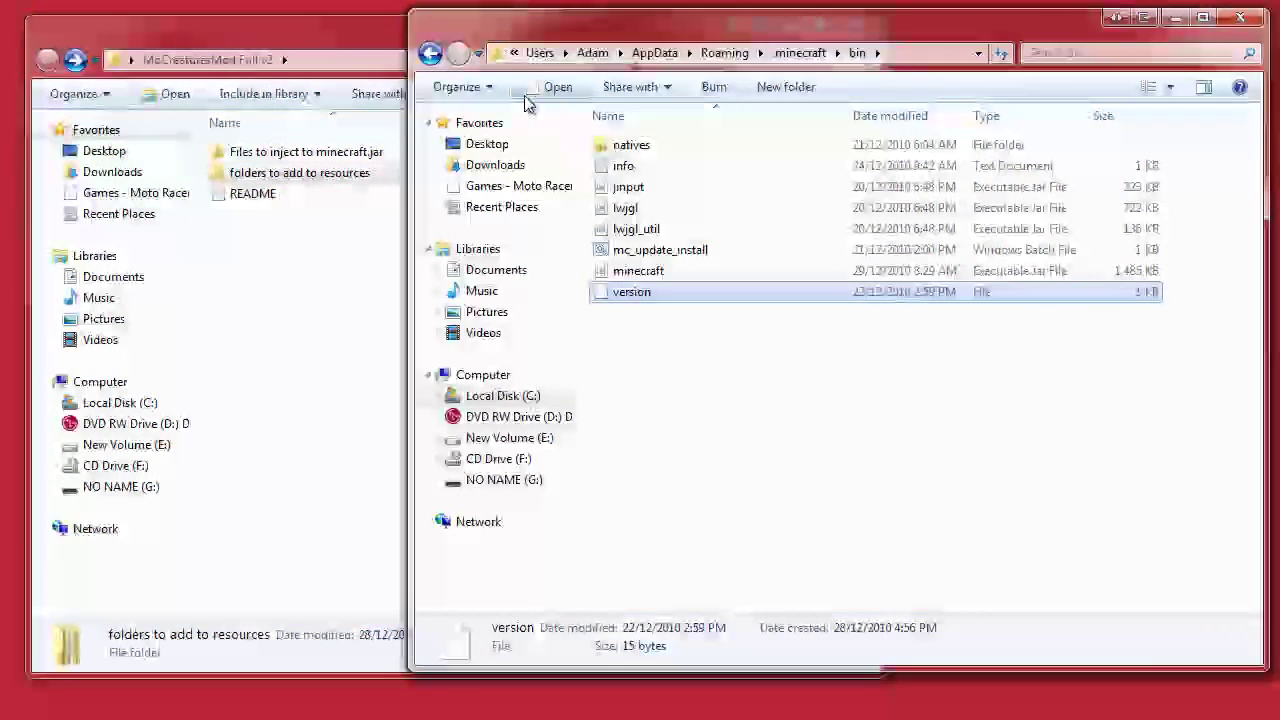
pyautogui.click(430, 53)
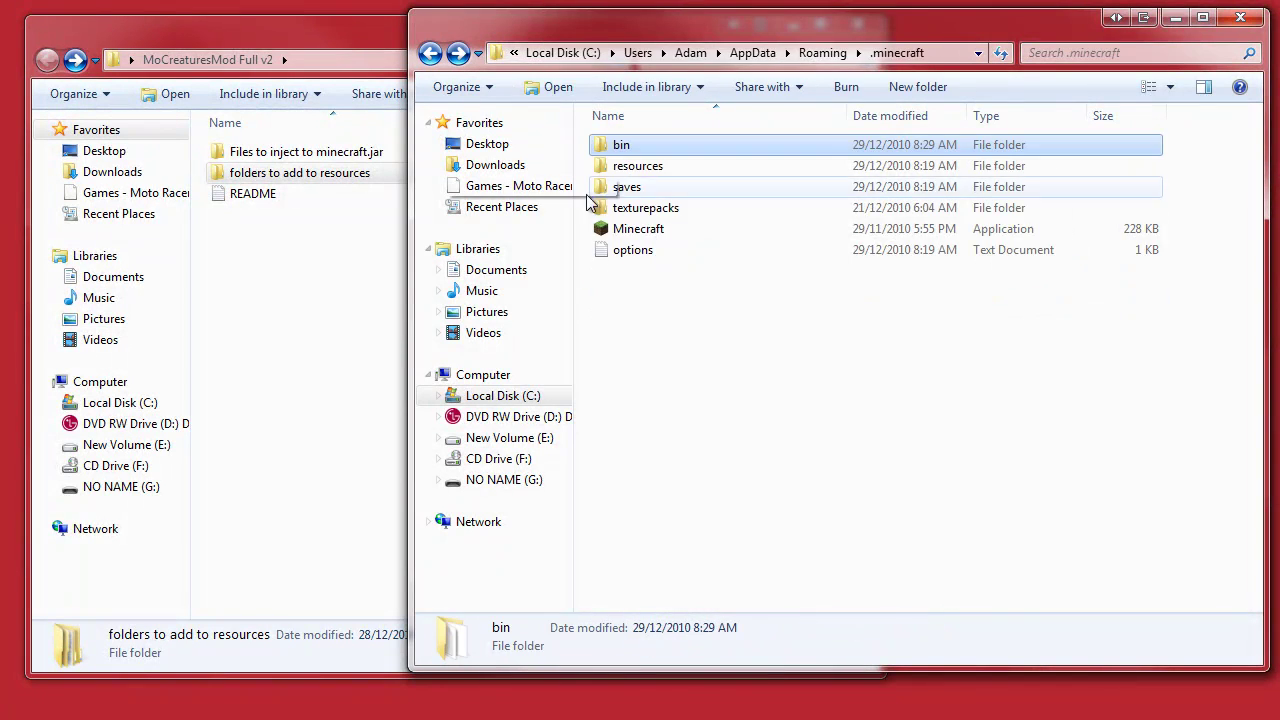
pyautogui.doubleClick(632, 167)
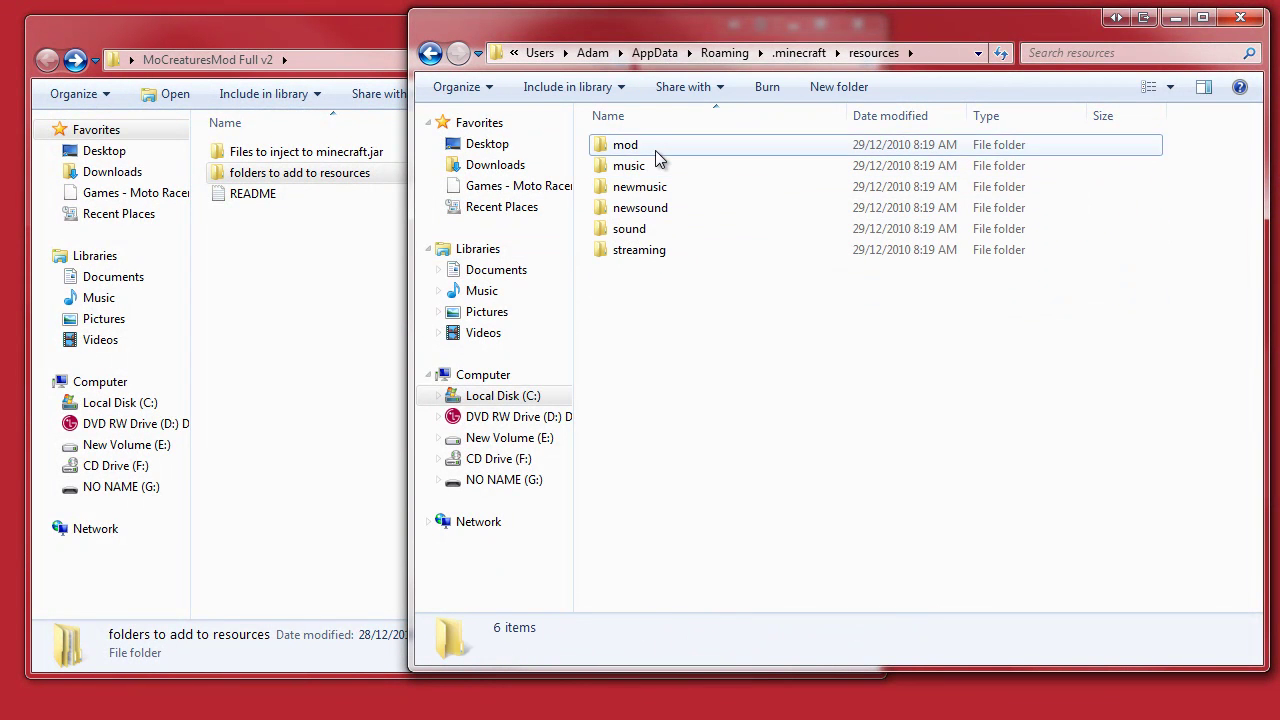
pyautogui.doubleClick(616, 146)
pyautogui.click(430, 53)
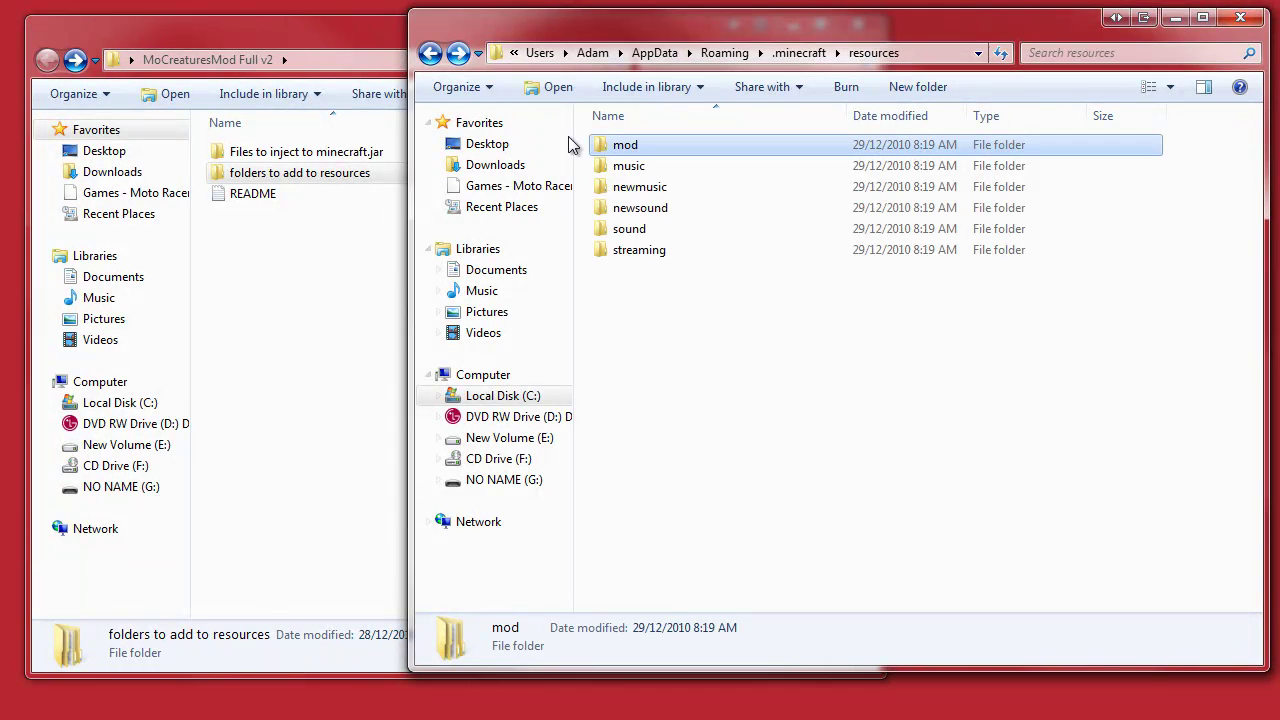
# Examine the contents of the mod folder inside "folders to add to resources" of MoCreaturesMod Full v2.
pyautogui.click(394, 343)
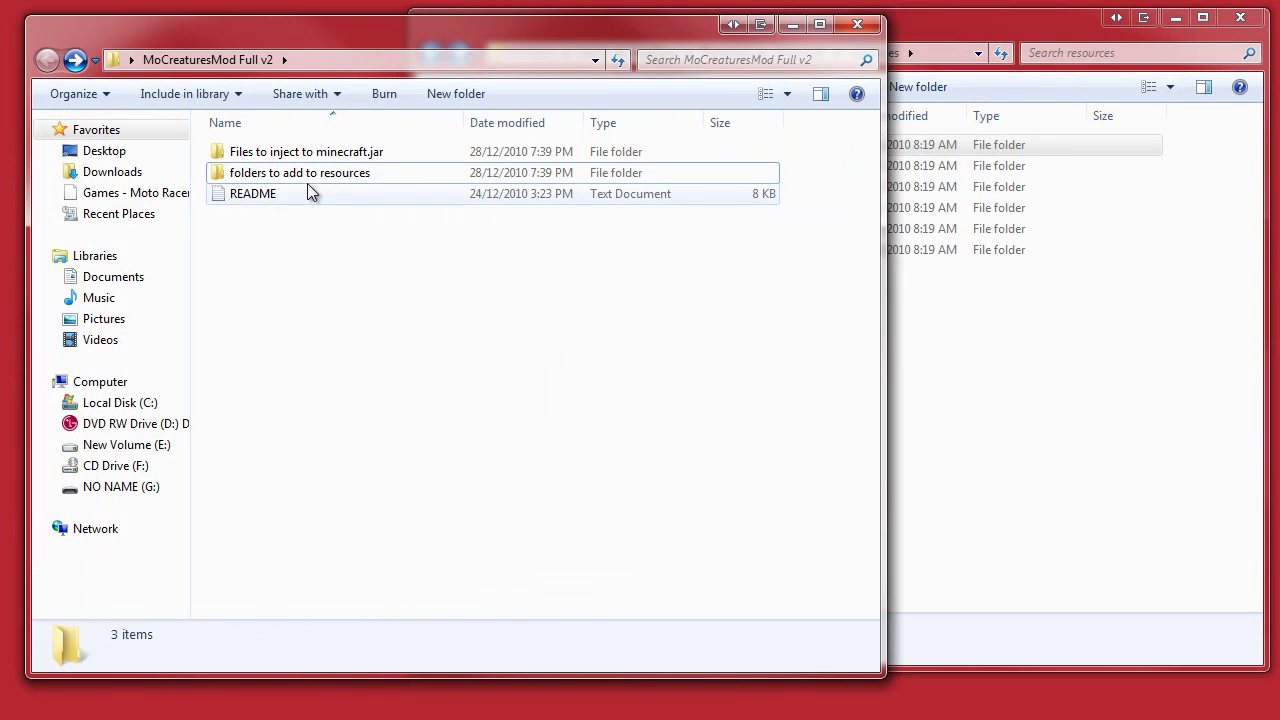
pyautogui.doubleClick(319, 175)
pyautogui.doubleClick(301, 152)
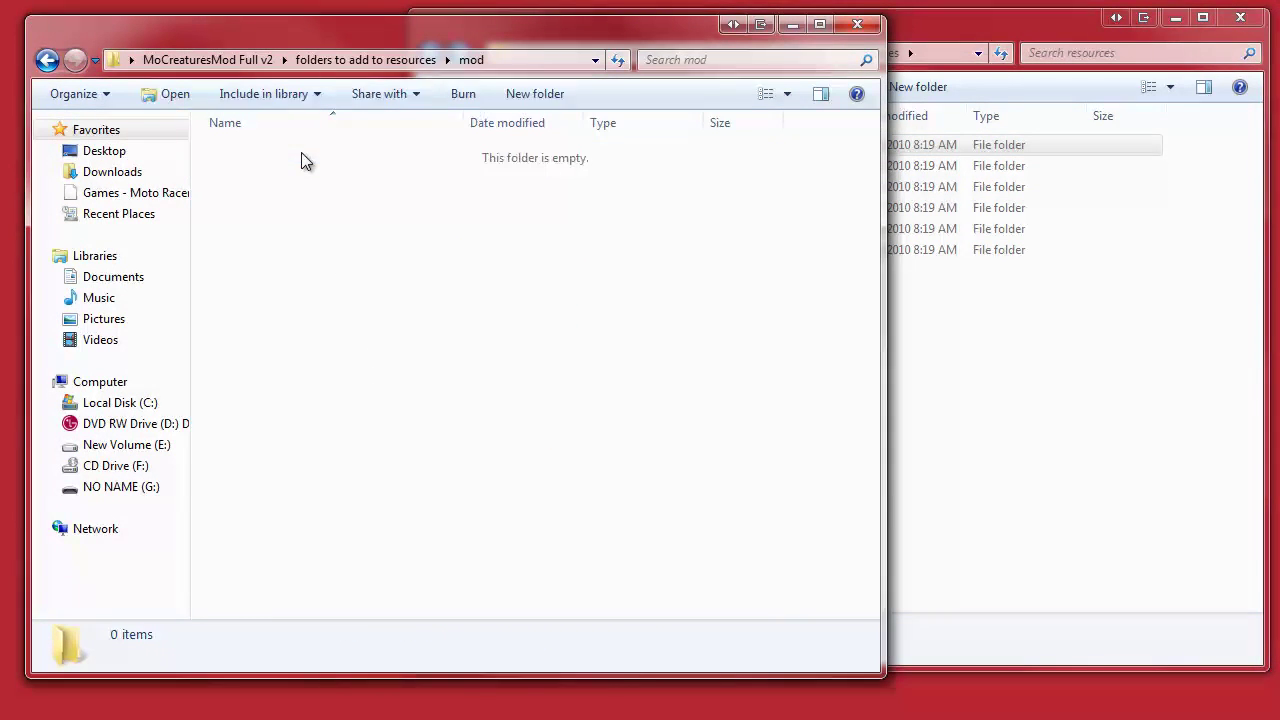
pyautogui.click(46, 62)
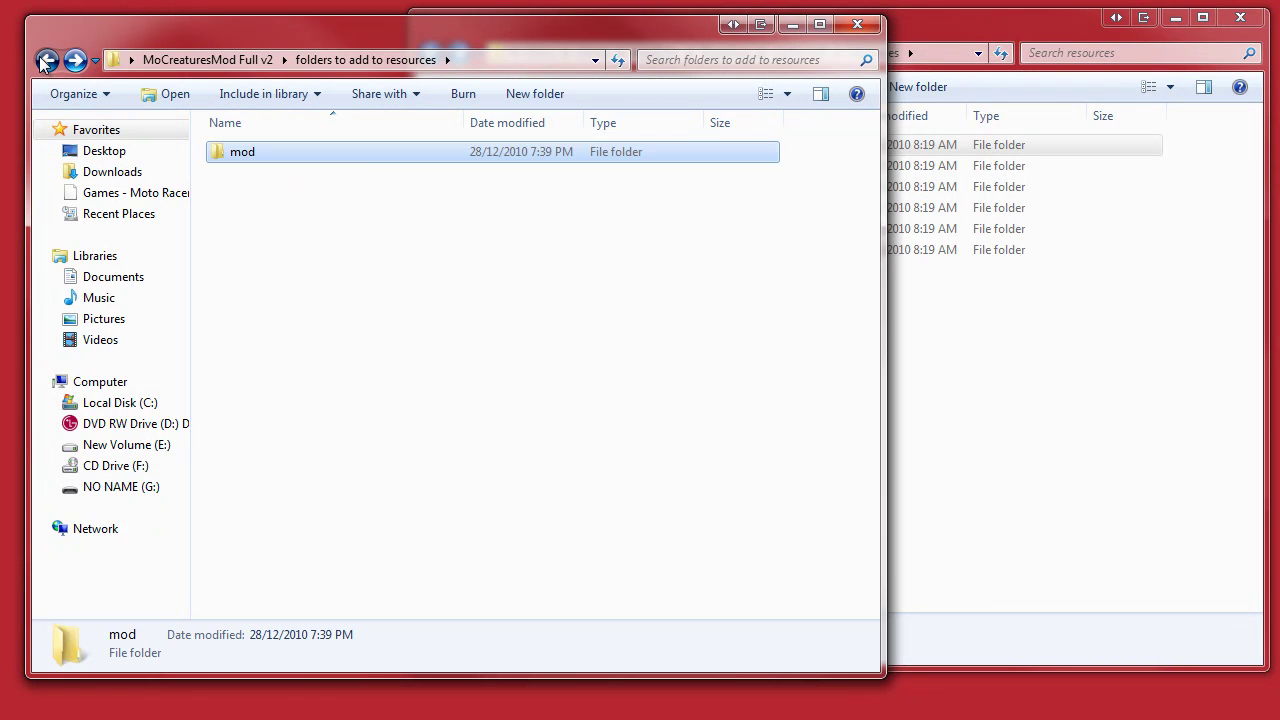
pyautogui.click(45, 62)
pyautogui.doubleClick(266, 172)
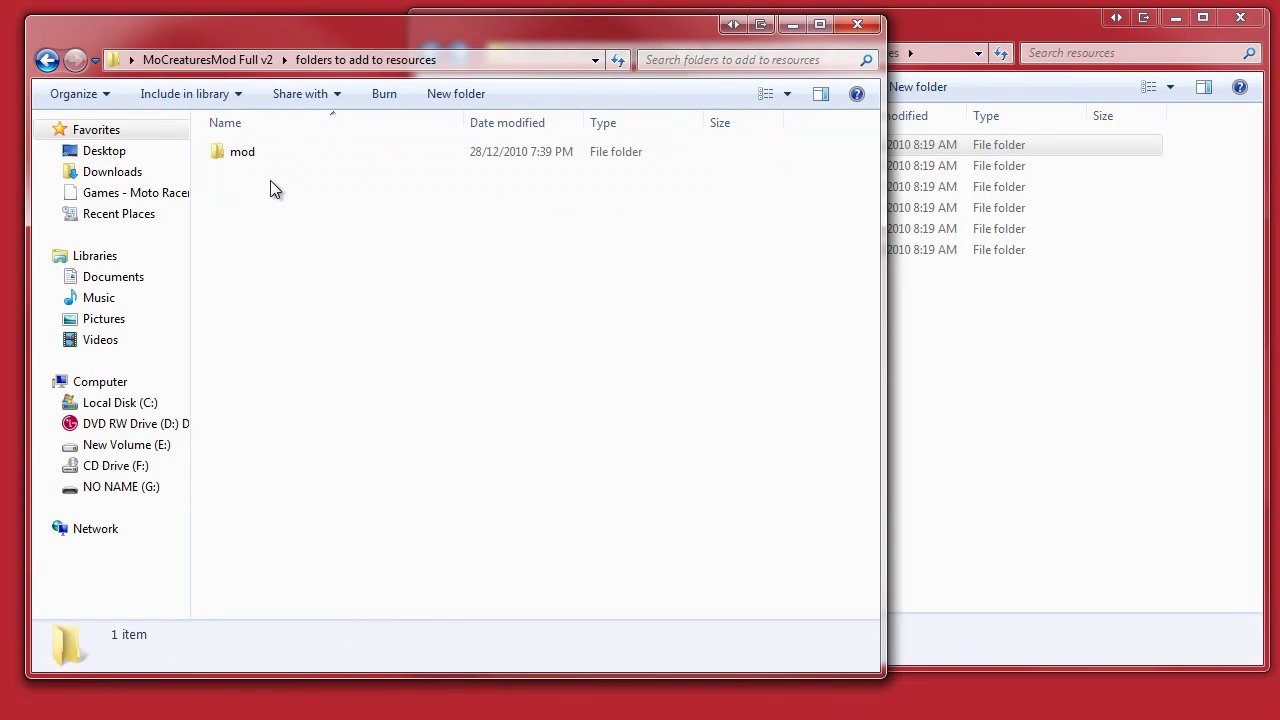
pyautogui.doubleClick(258, 160)
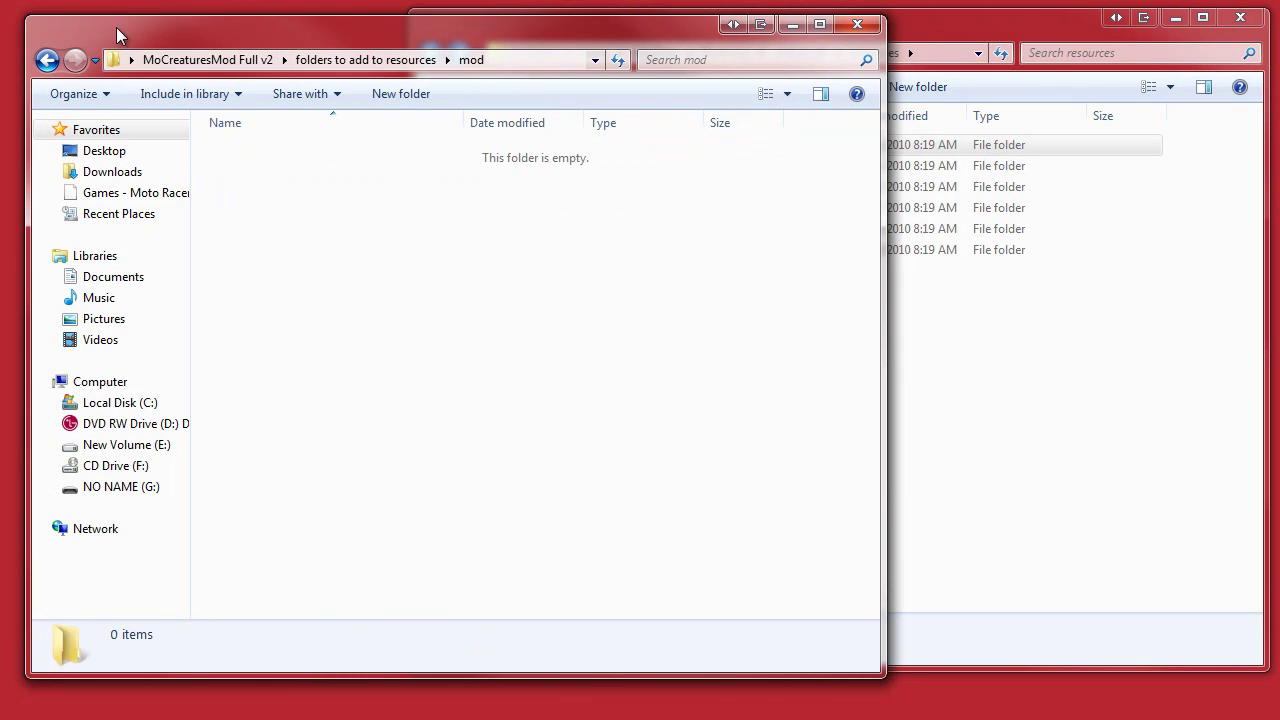
pyautogui.click(46, 60)
pyautogui.click(46, 60)
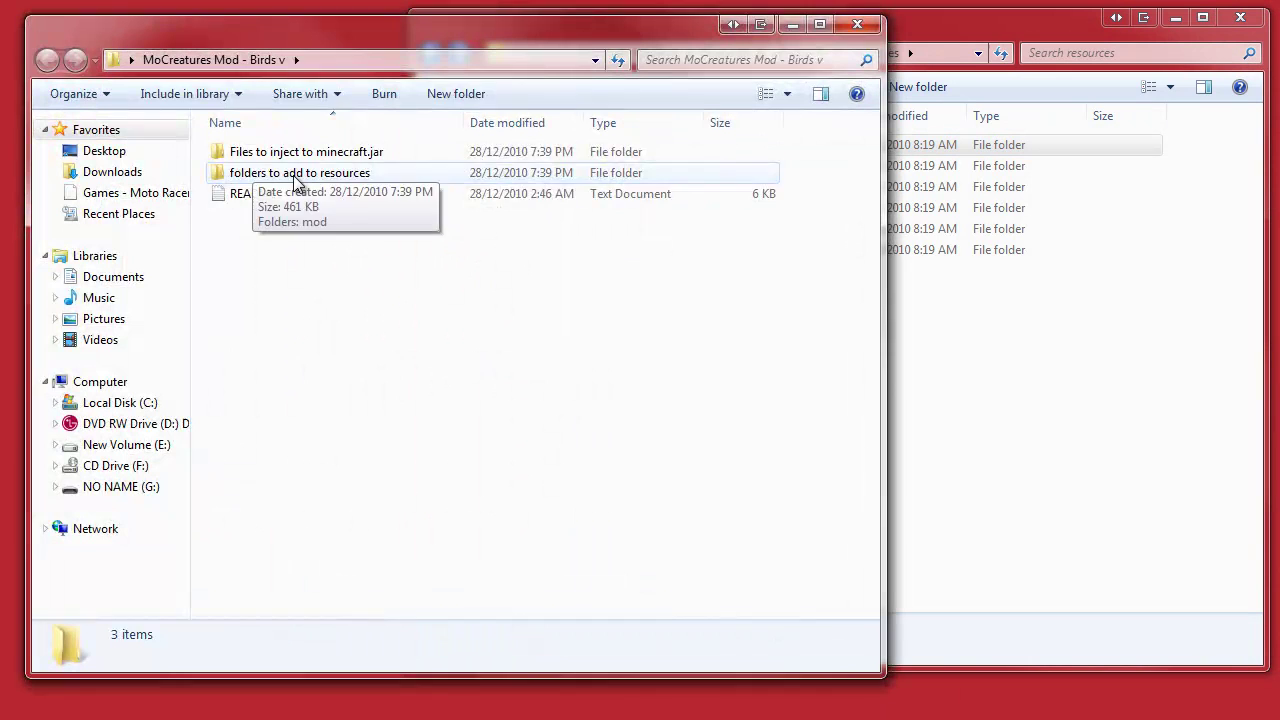
# Examine the sound files under "folders to add to resources" of MoCreatures Mod - Birds v, and return to the mod's main folder.
pyautogui.doubleClick(294, 174)
pyautogui.doubleClick(288, 151)
pyautogui.doubleClick(288, 152)
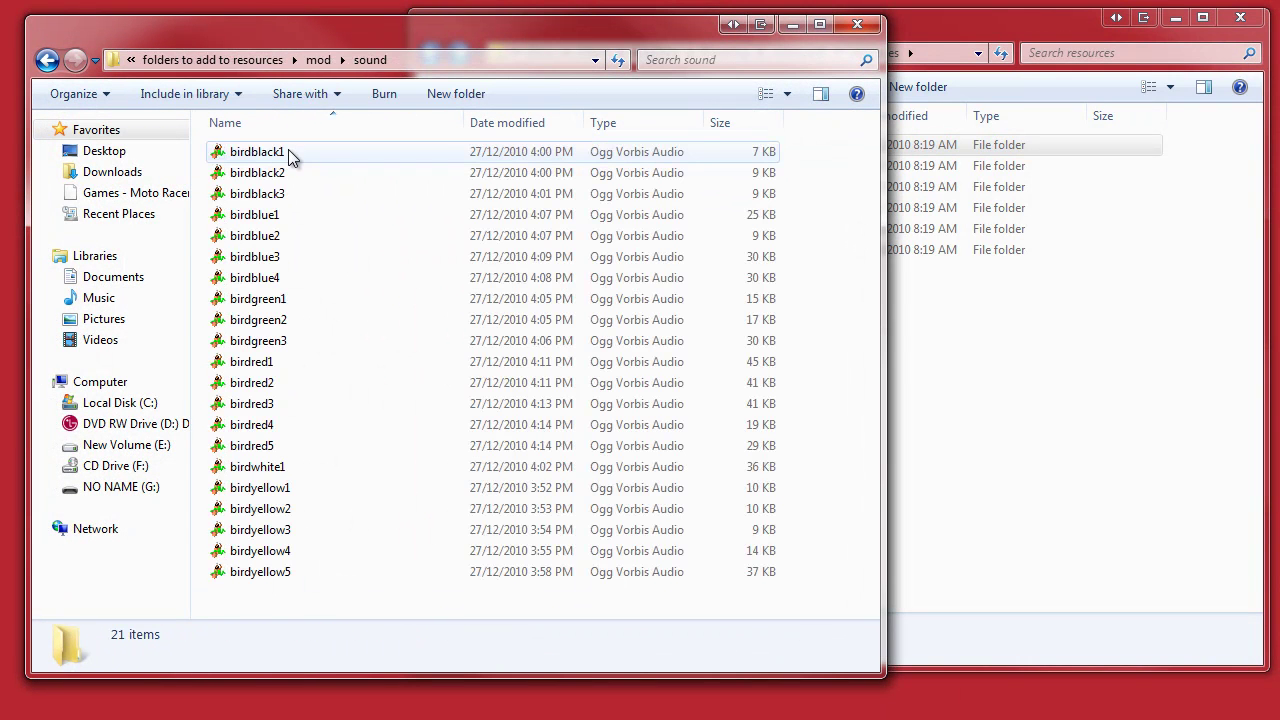
pyautogui.click(46, 60)
pyautogui.click(46, 60)
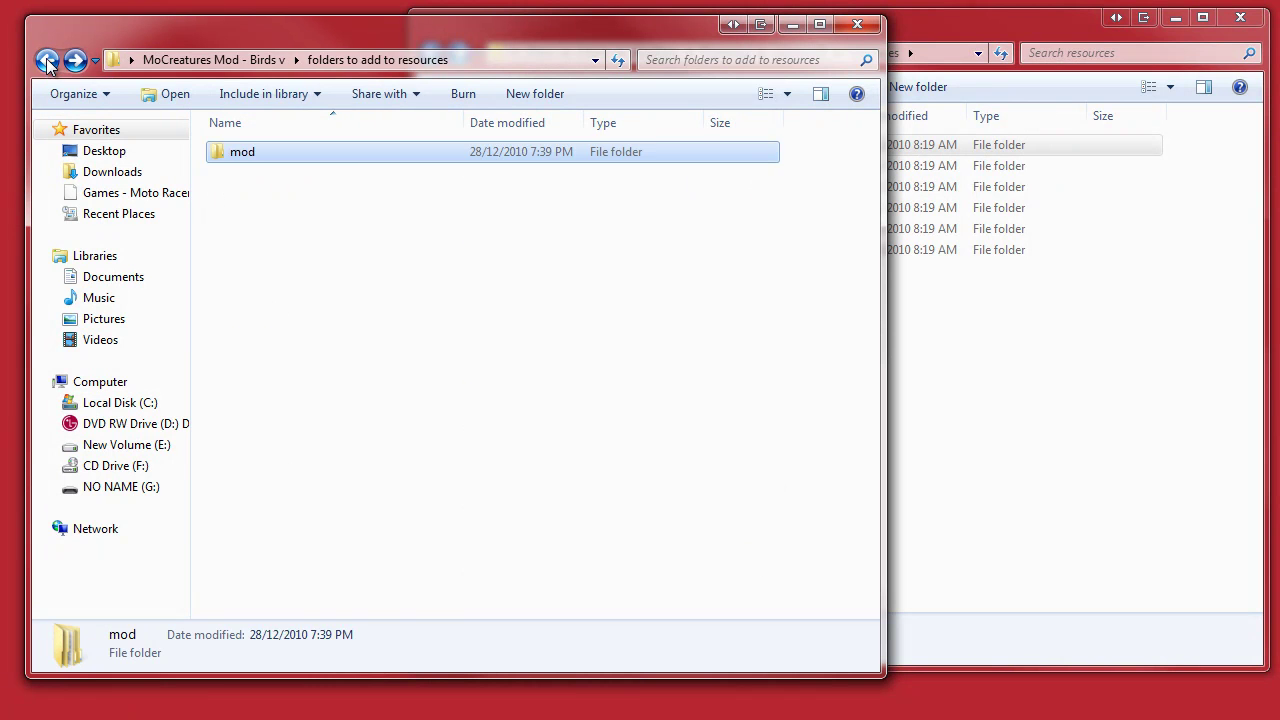
pyautogui.click(46, 60)
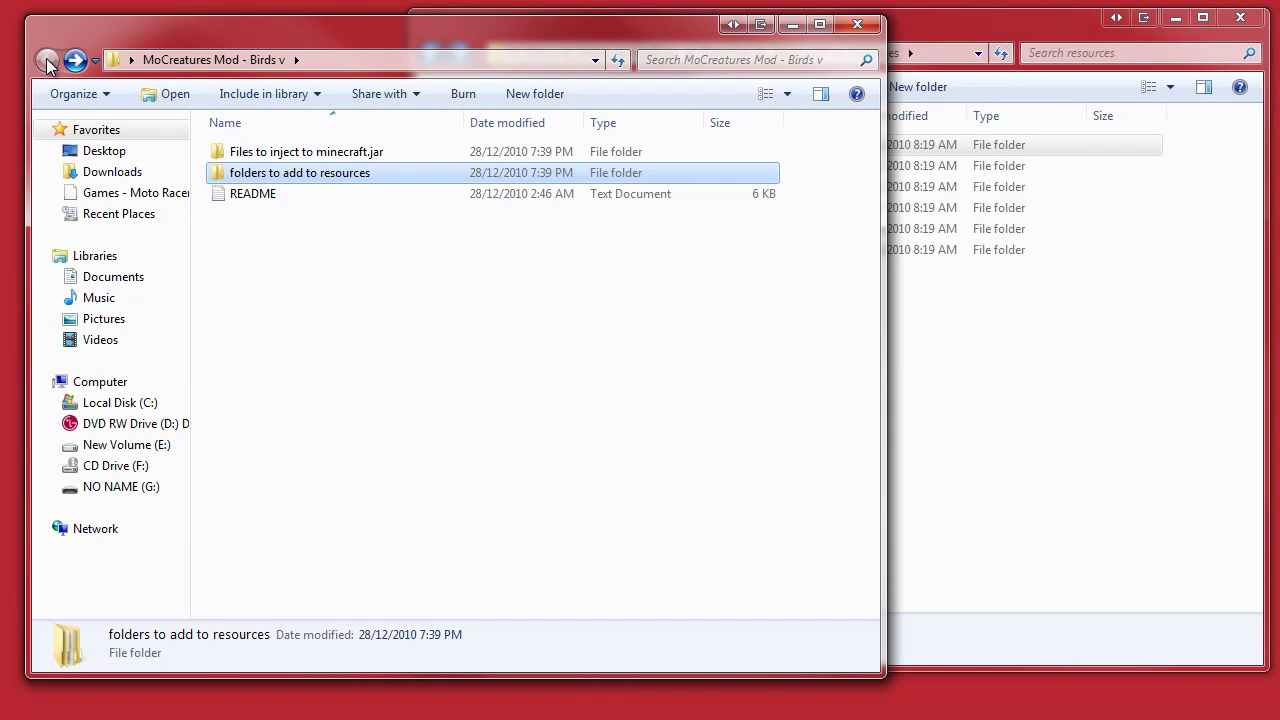
pyautogui.moveTo(453, 39)
pyautogui.mouseDown()
pyautogui.moveTo(660, 98)
pyautogui.moveTo(555, 117)
pyautogui.moveTo(450, 29)
pyautogui.moveTo(441, 40)
pyautogui.mouseUp()
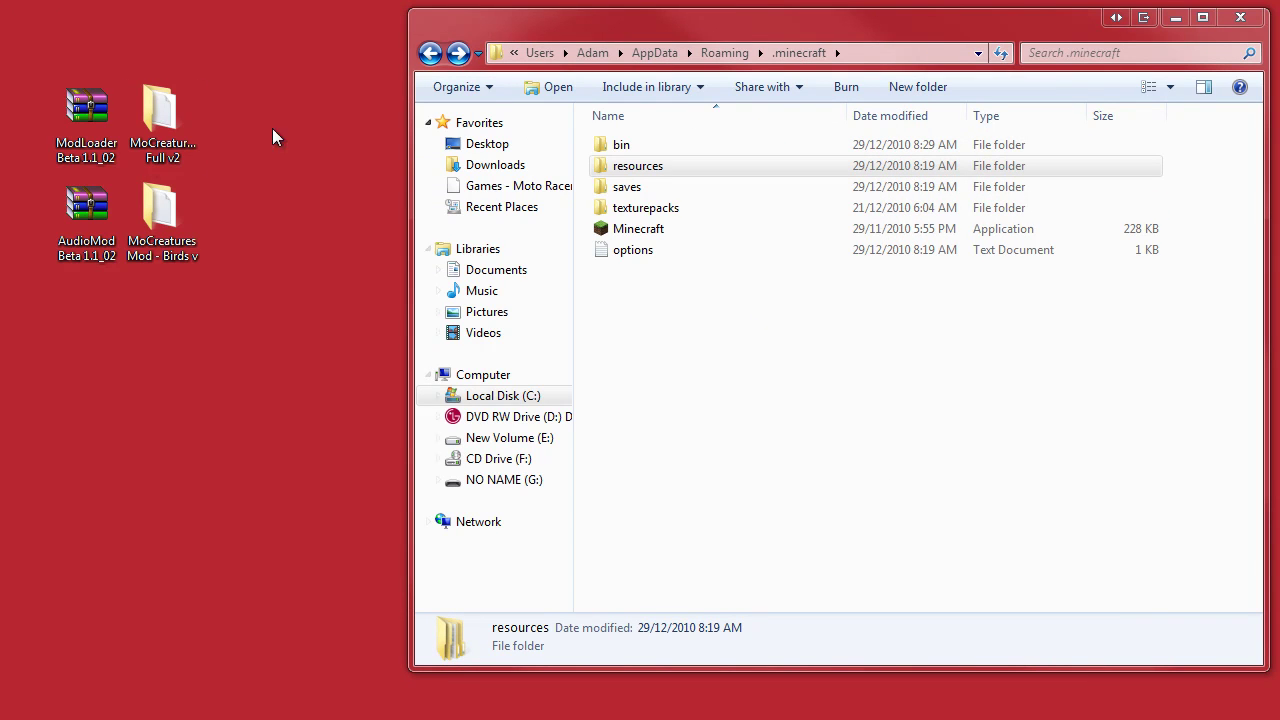
# Open the mod folder under "folders to add to resources" of MoCreaturesMod Full v2, placing its window so the .minecraft folder stays accessible.
pyautogui.doubleClick(163, 135)
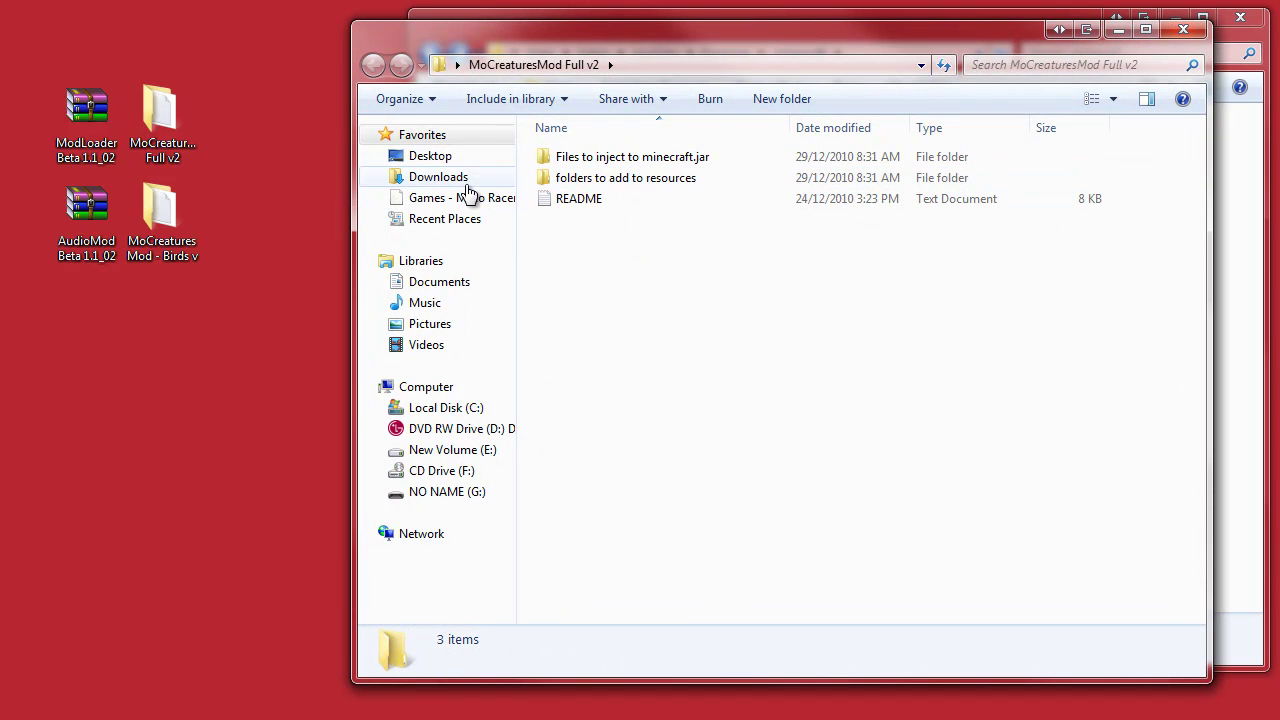
pyautogui.doubleClick(643, 180)
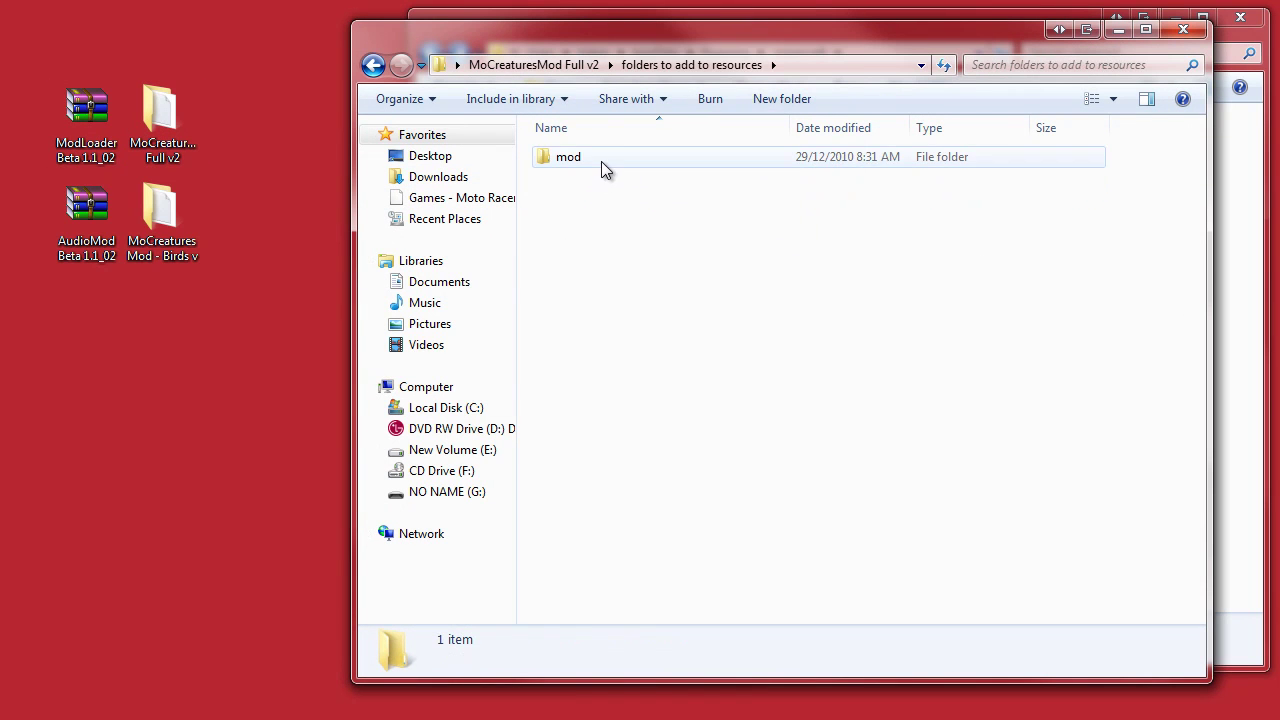
pyautogui.click(601, 161)
pyautogui.doubleClick(601, 161)
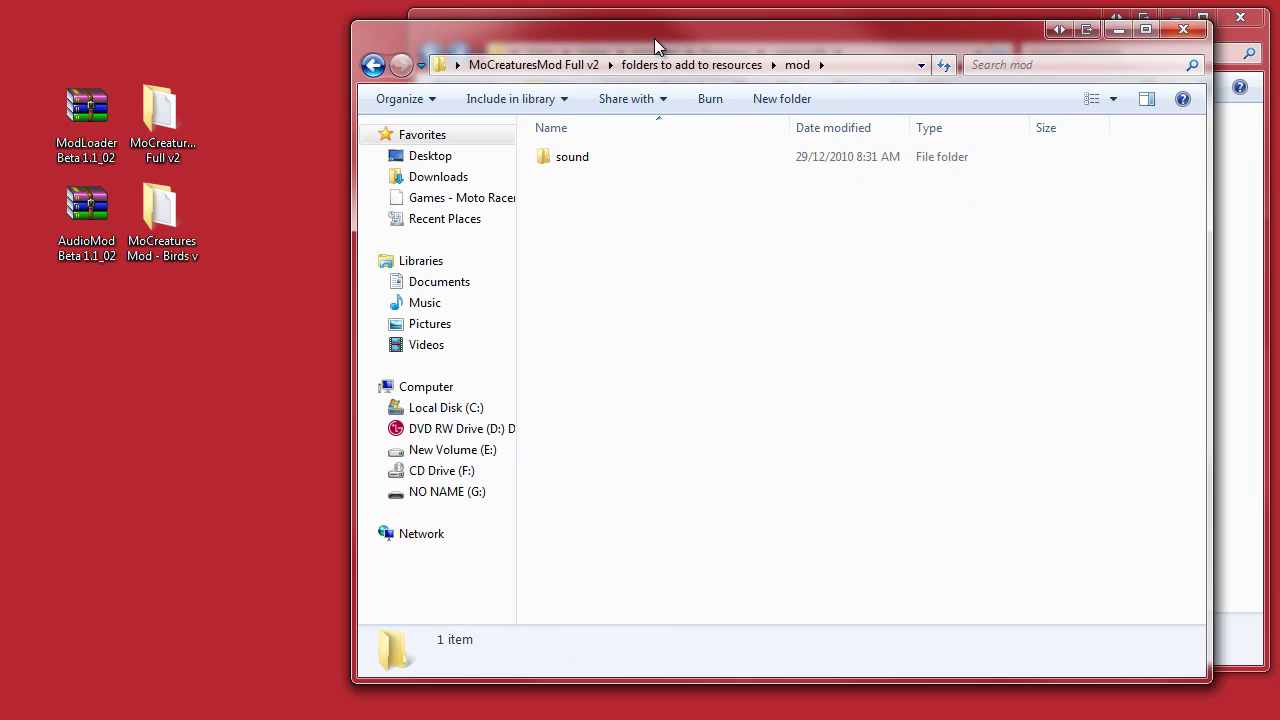
pyautogui.moveTo(654, 38); pyautogui.dragTo(417, 312)
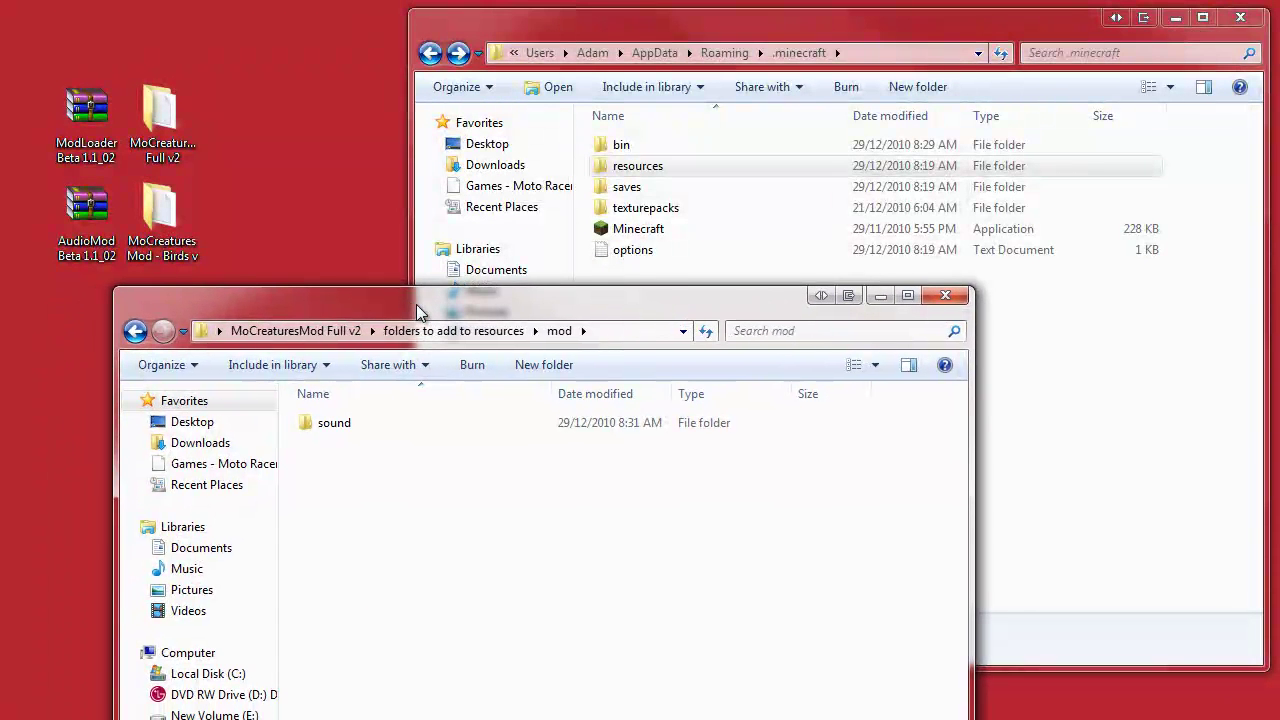
# Move the Full v2 mod's sound folder into the .minecraft resources folder, merging it with the existing sound folder.
pyautogui.click(693, 234)
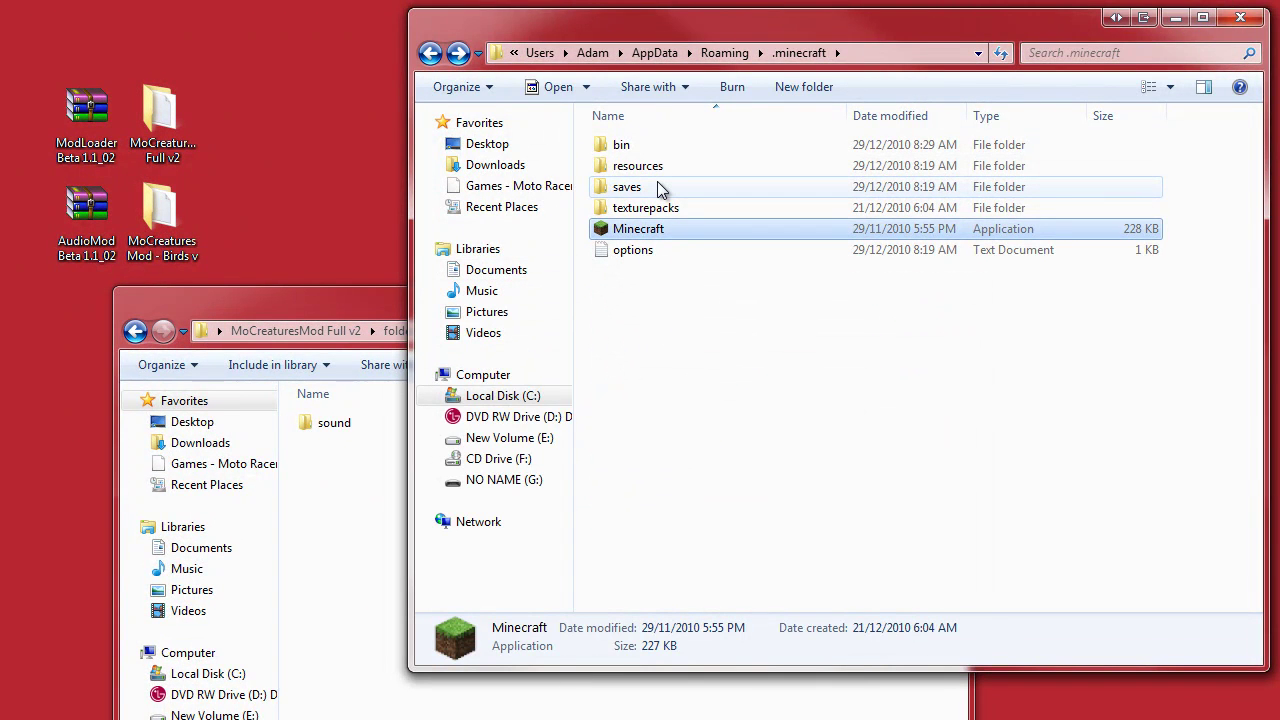
pyautogui.doubleClick(684, 168)
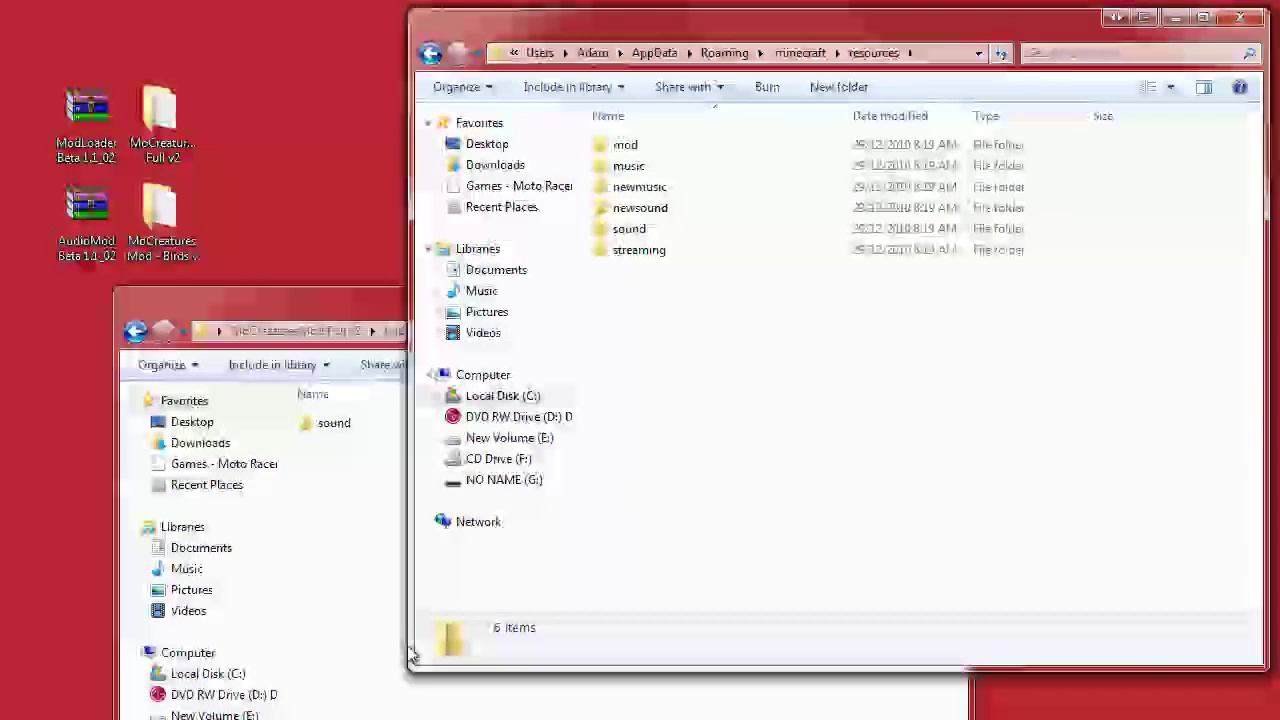
pyautogui.click(391, 648)
pyautogui.click(350, 425)
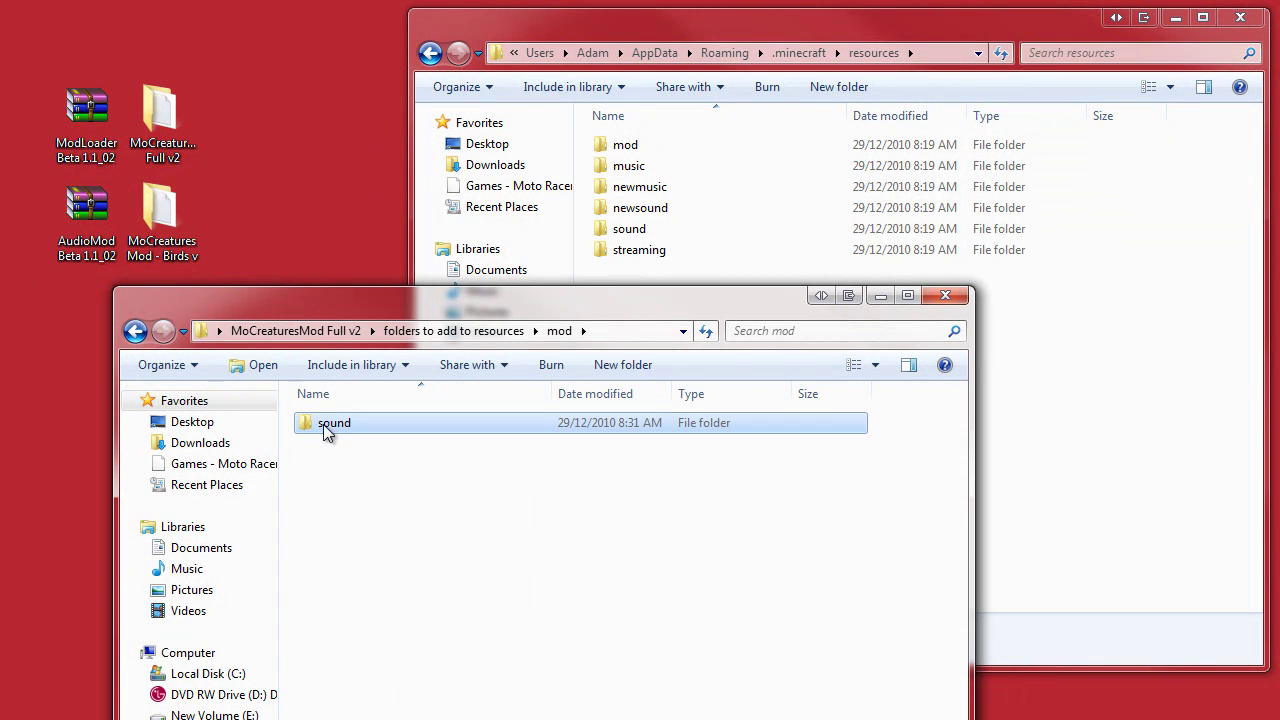
pyautogui.moveTo(322, 430); pyautogui.dragTo(1135, 495)
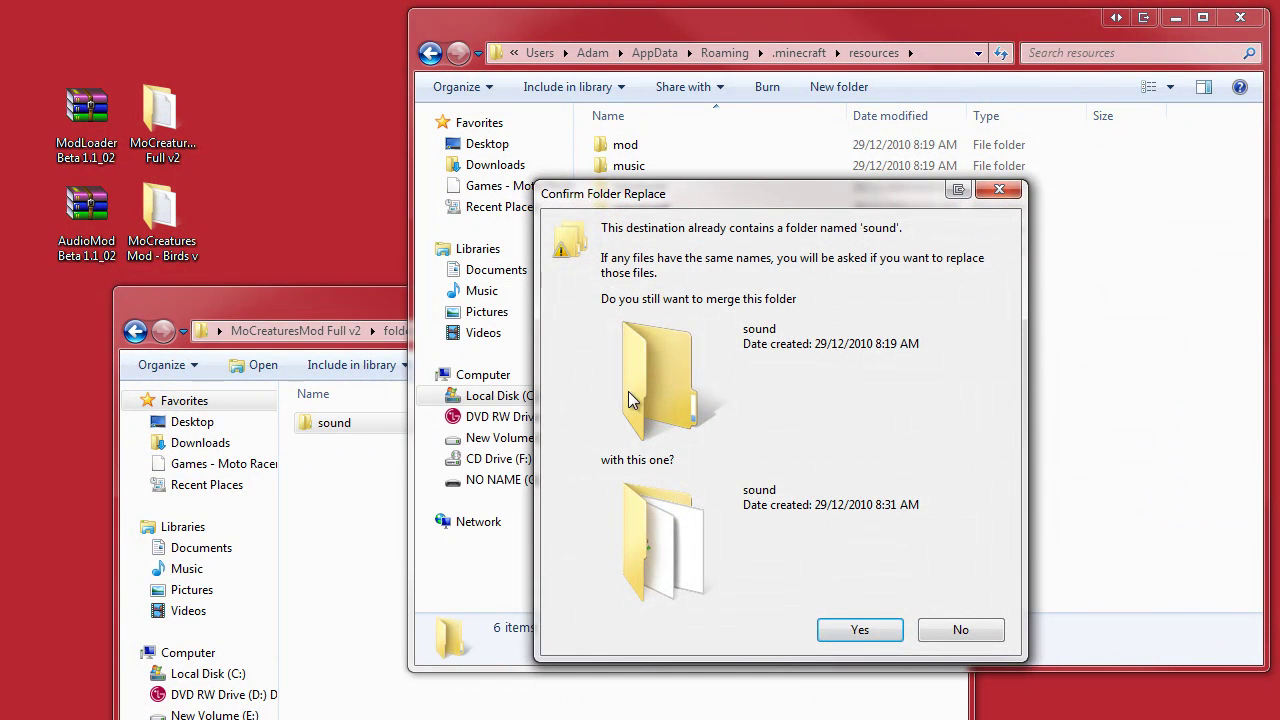
pyautogui.click(862, 627)
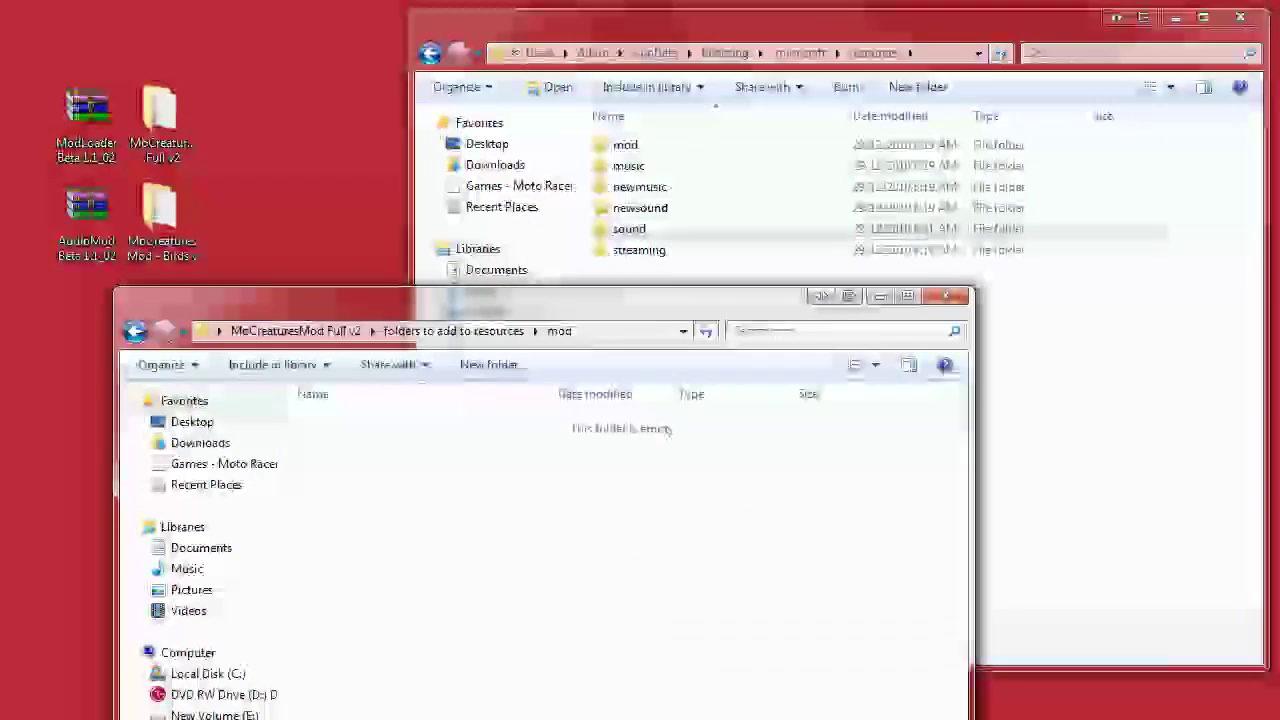
# Close the Full v2 mod window and open the mod folder under "folders to add to resources" of MoCreatures Mod - Birds v.
pyautogui.click(956, 295)
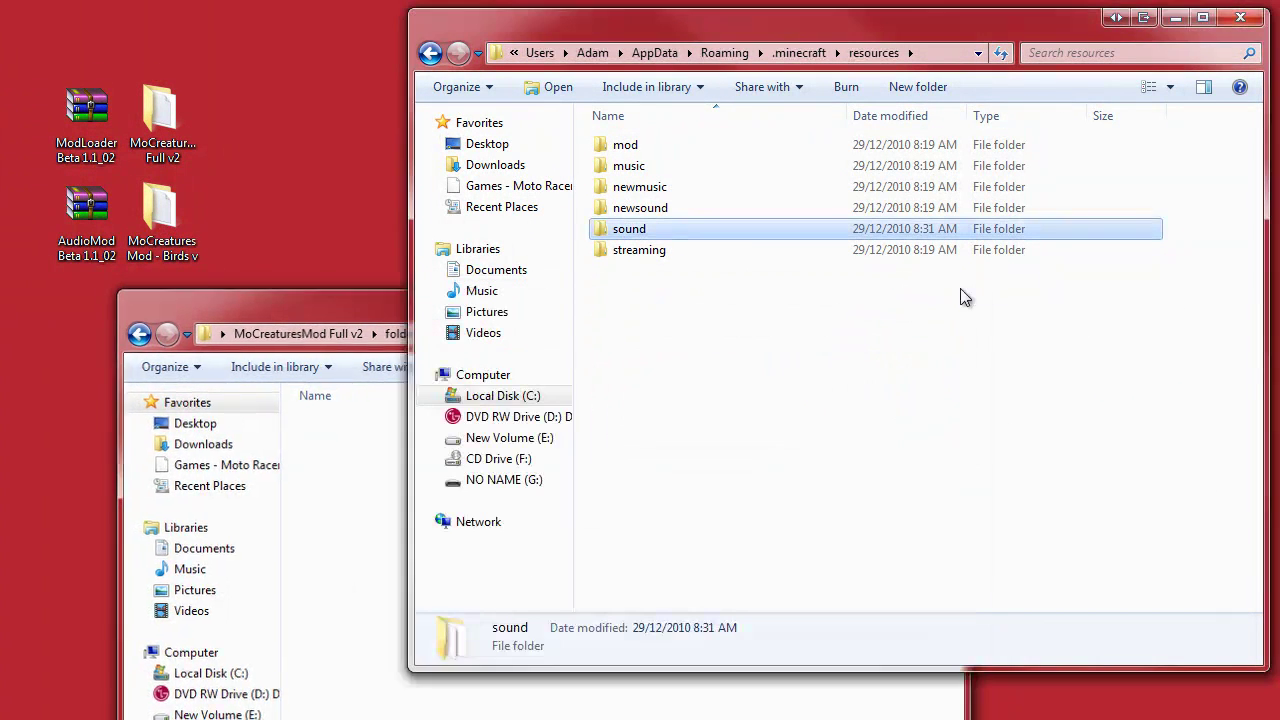
pyautogui.doubleClick(165, 218)
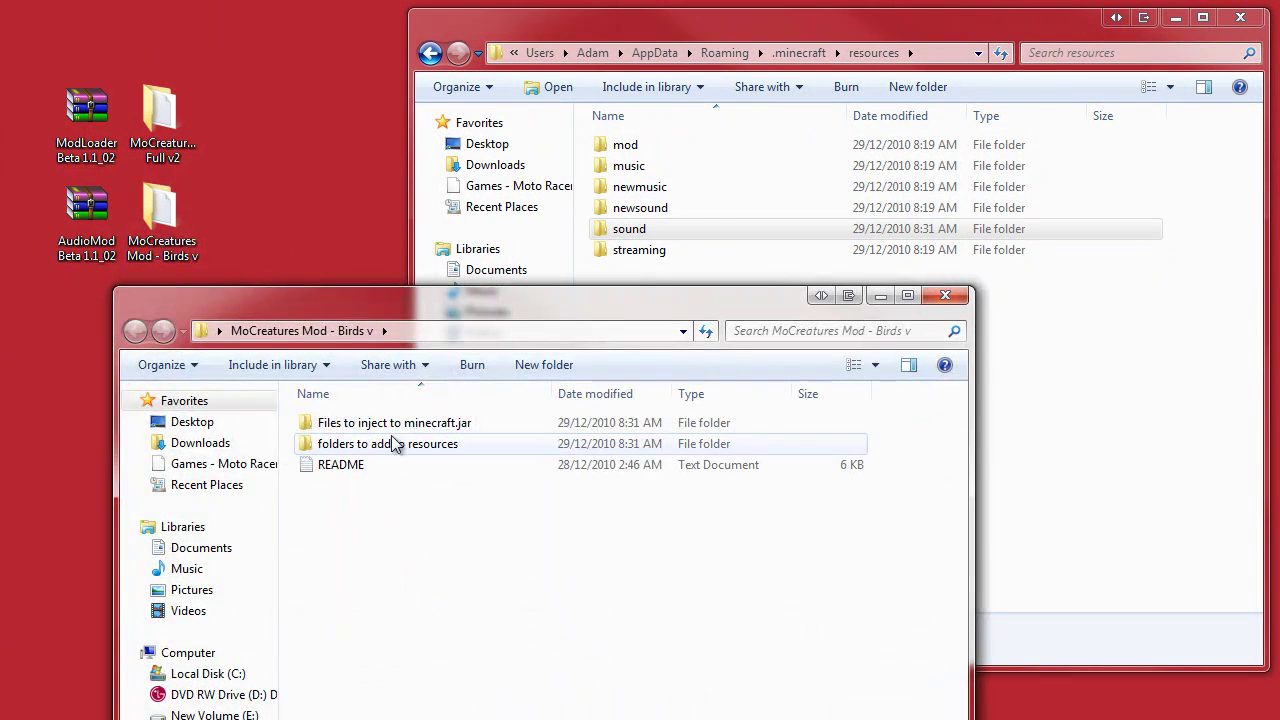
pyautogui.doubleClick(391, 444)
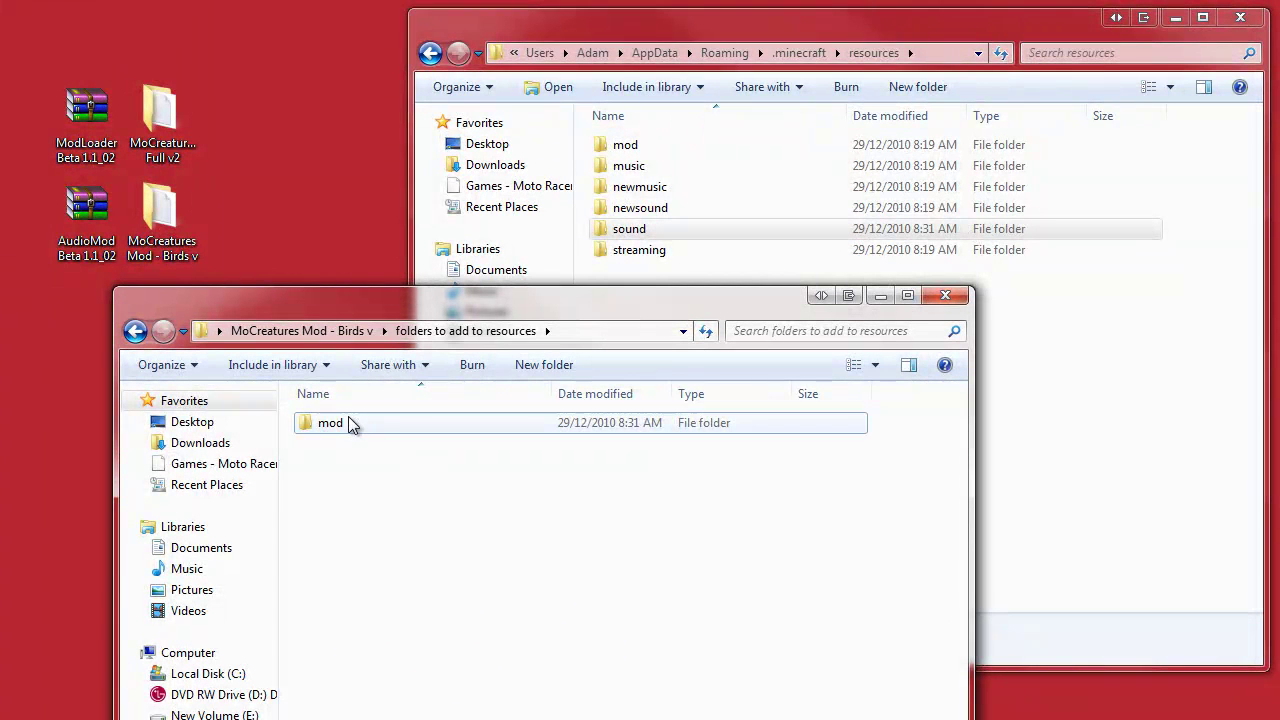
pyautogui.doubleClick(351, 423)
pyautogui.click(339, 425)
pyautogui.doubleClick(339, 425)
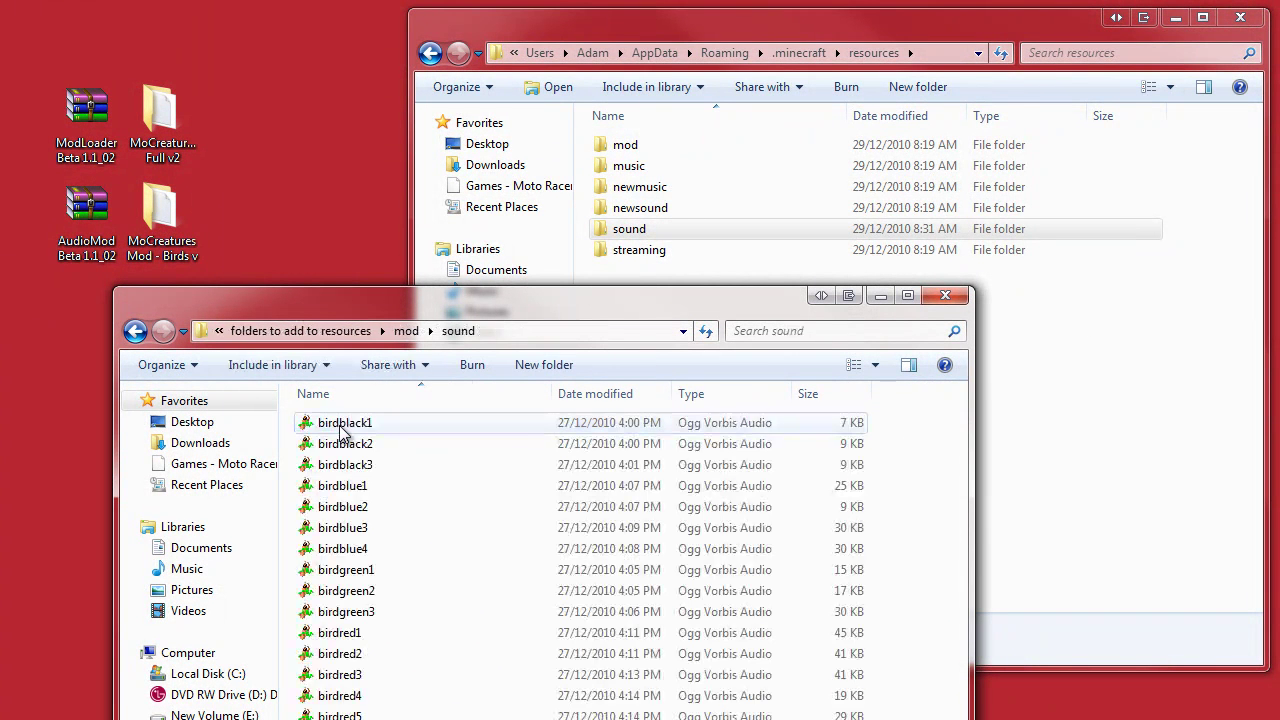
pyautogui.click(135, 331)
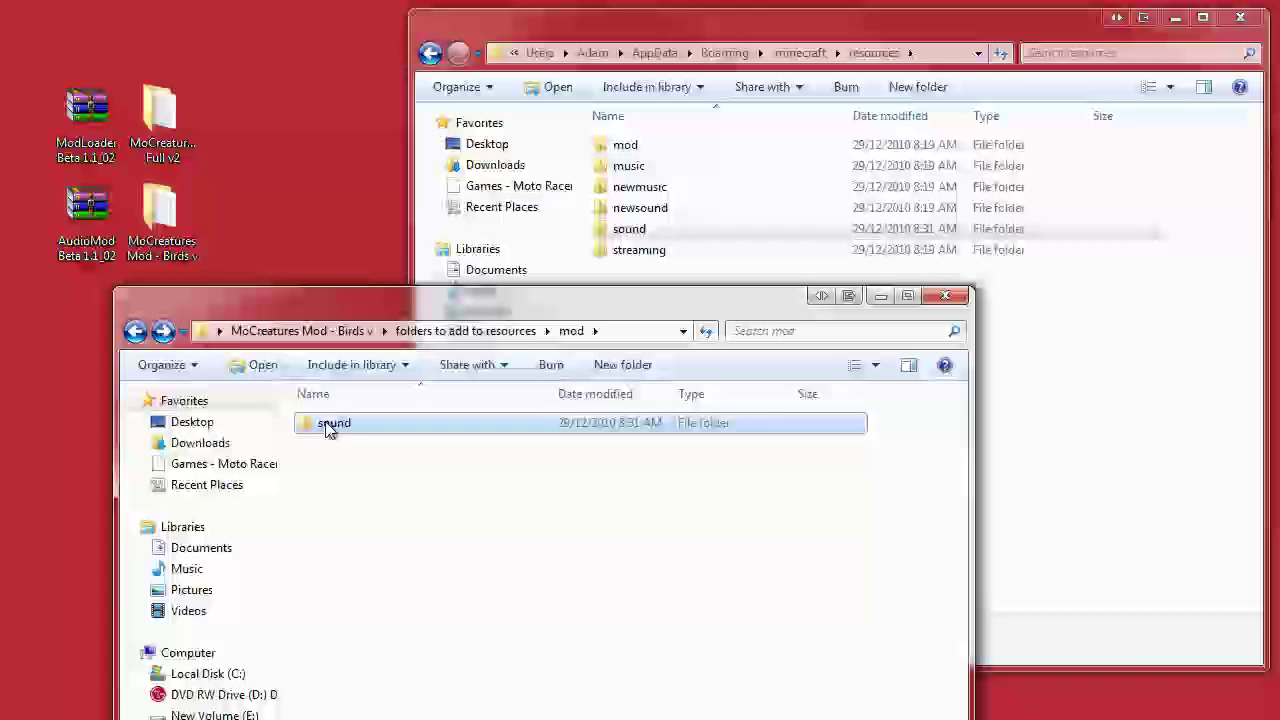
# Move the Birds mod's sound folder into the .minecraft resources folder, merging it with the existing sound folder, and close both folder windows.
pyautogui.moveTo(329, 428); pyautogui.dragTo(1052, 436)
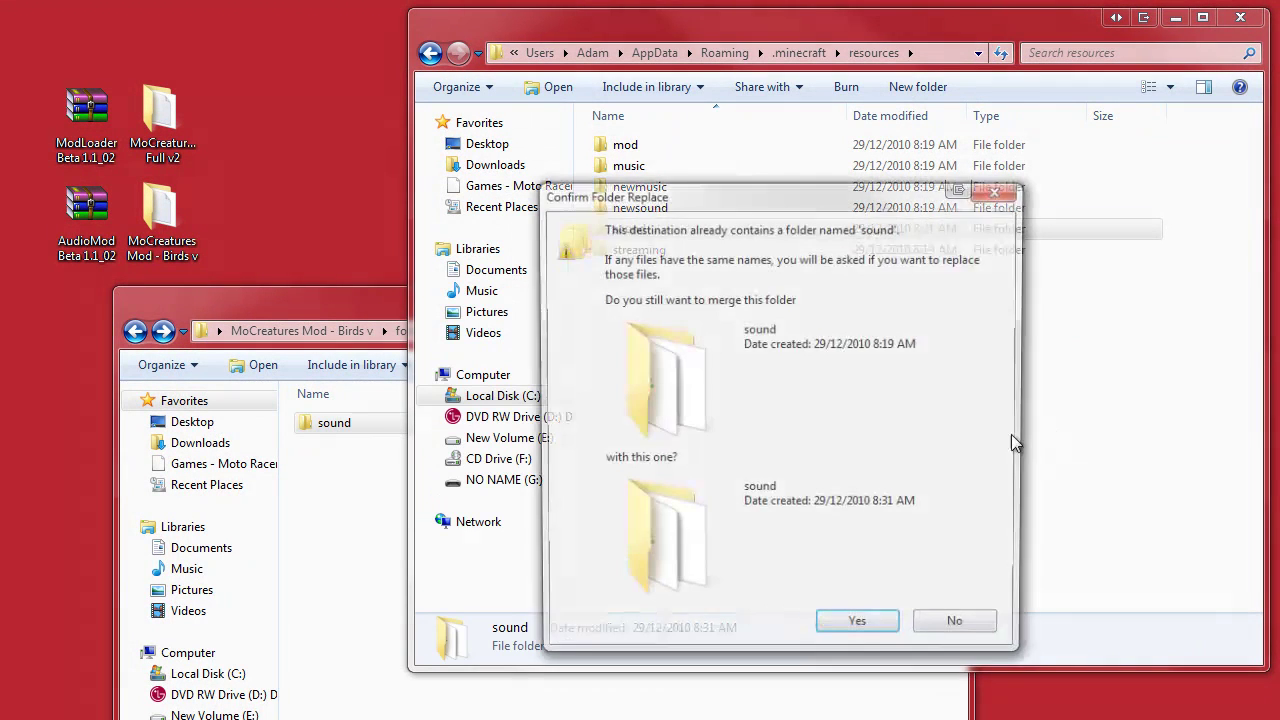
pyautogui.click(846, 628)
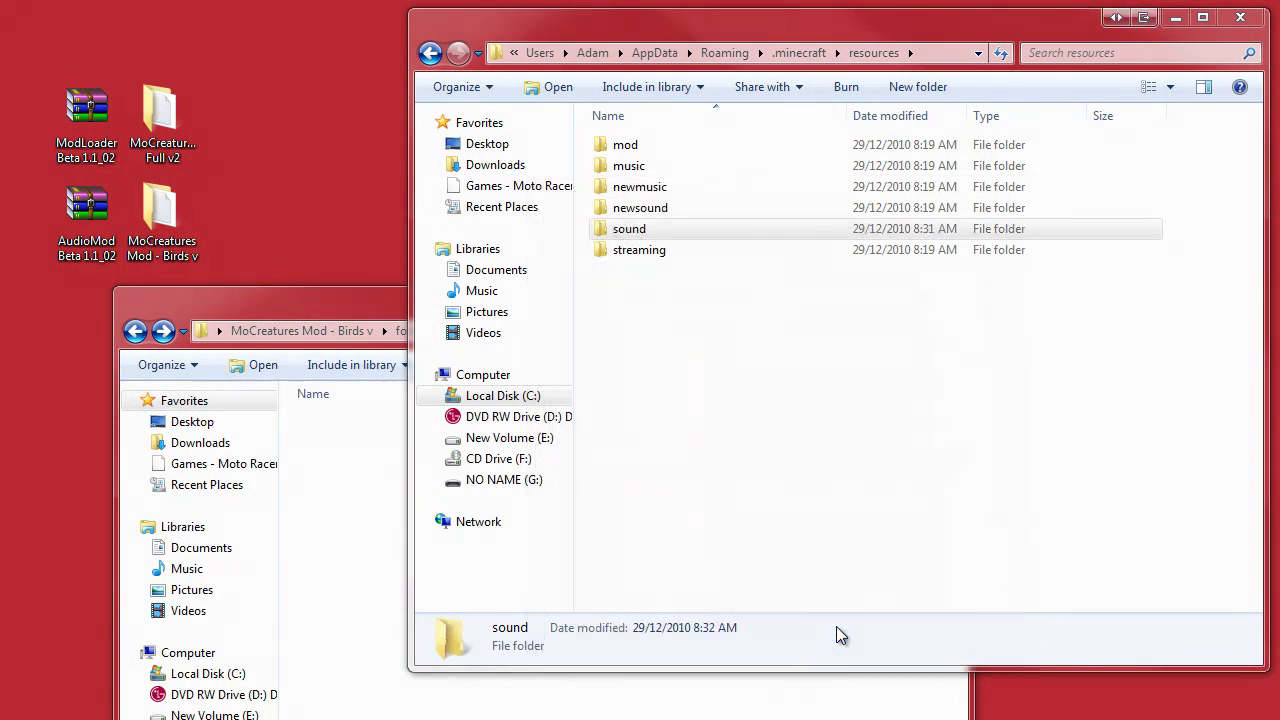
pyautogui.click(1240, 17)
pyautogui.click(962, 292)
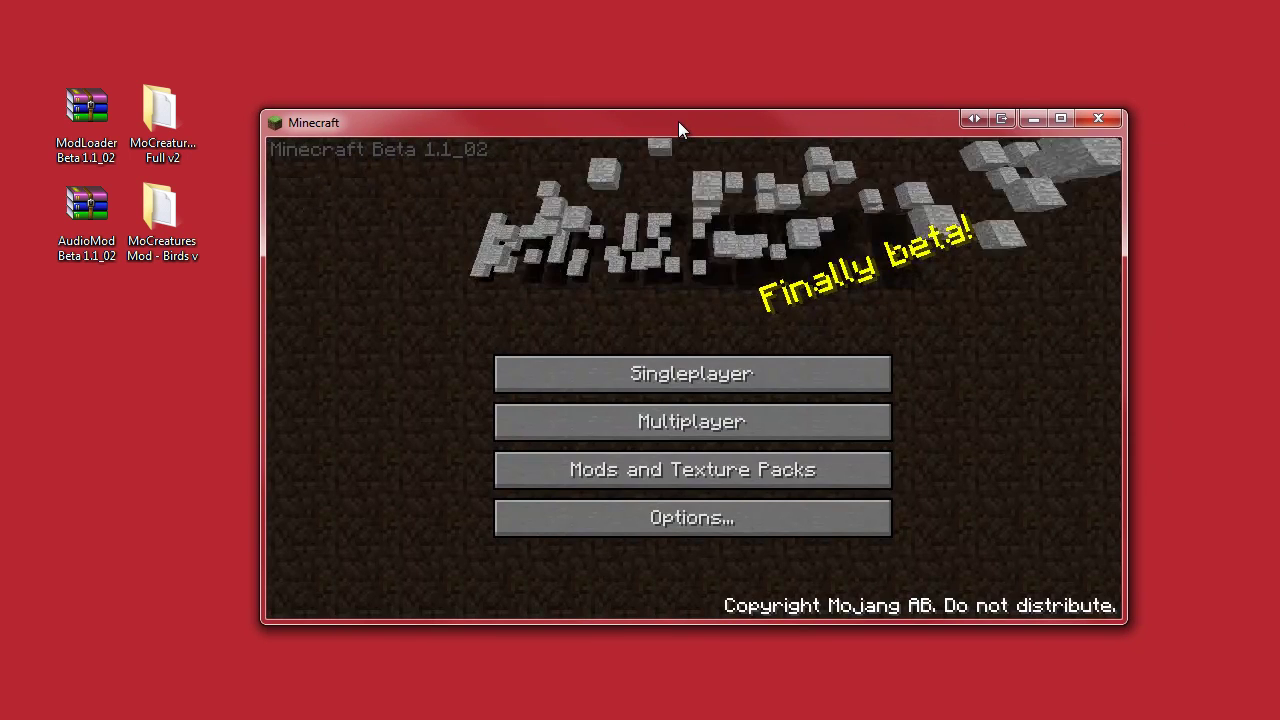
# In Minecraft, start a new singleplayer world in the empty second world slot.
pyautogui.click(626, 371)
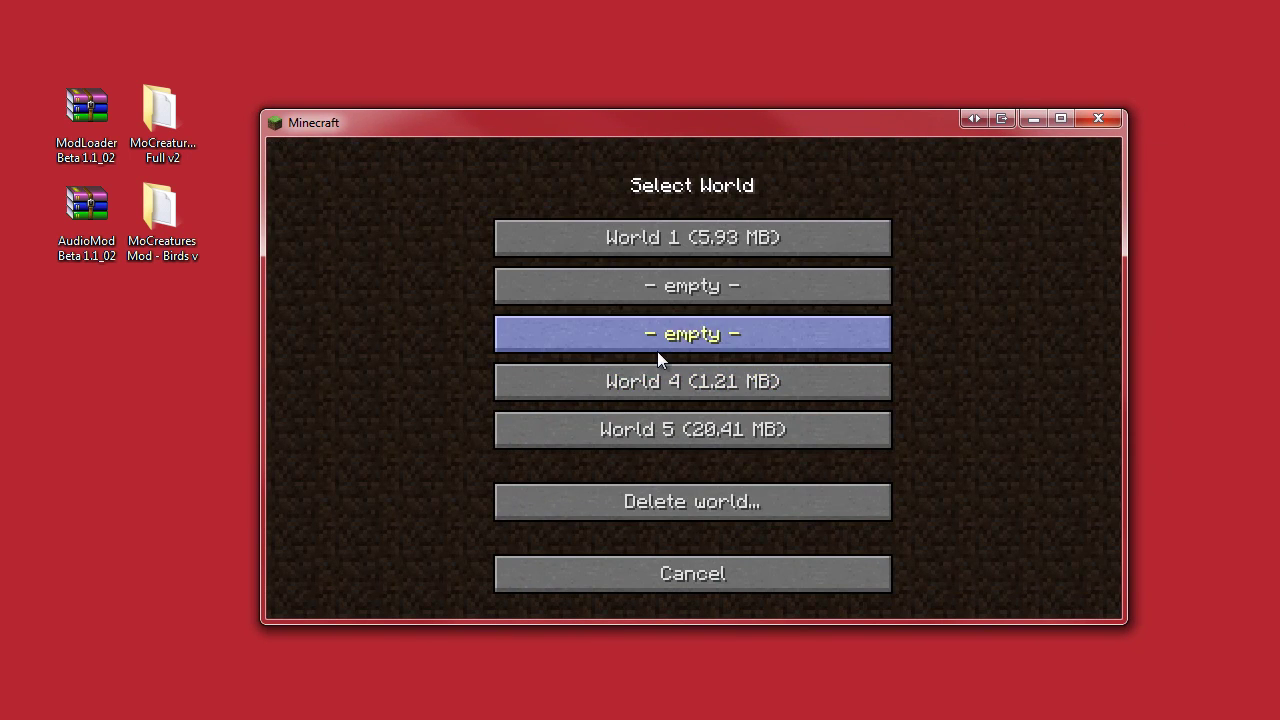
pyautogui.click(693, 287)
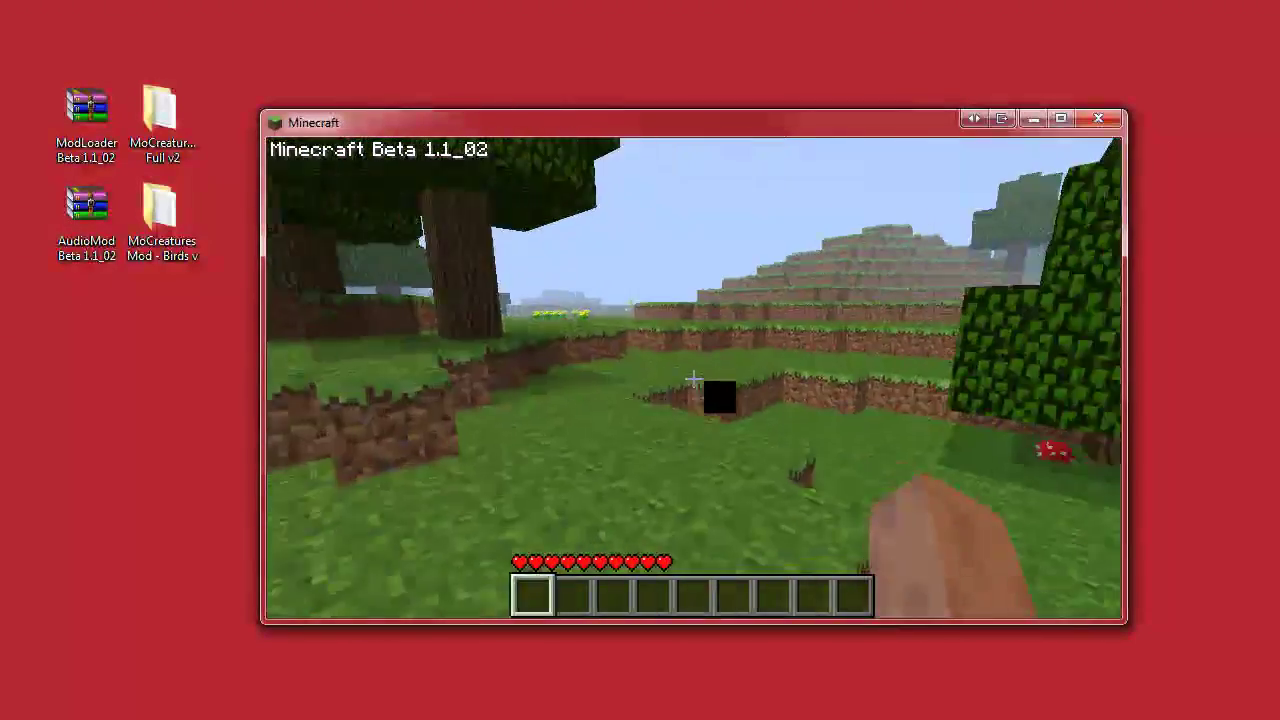
# Explore the new world's grassland, hillsides and forest on foot to look for creatures added by the mods.
pyautogui.press('w')
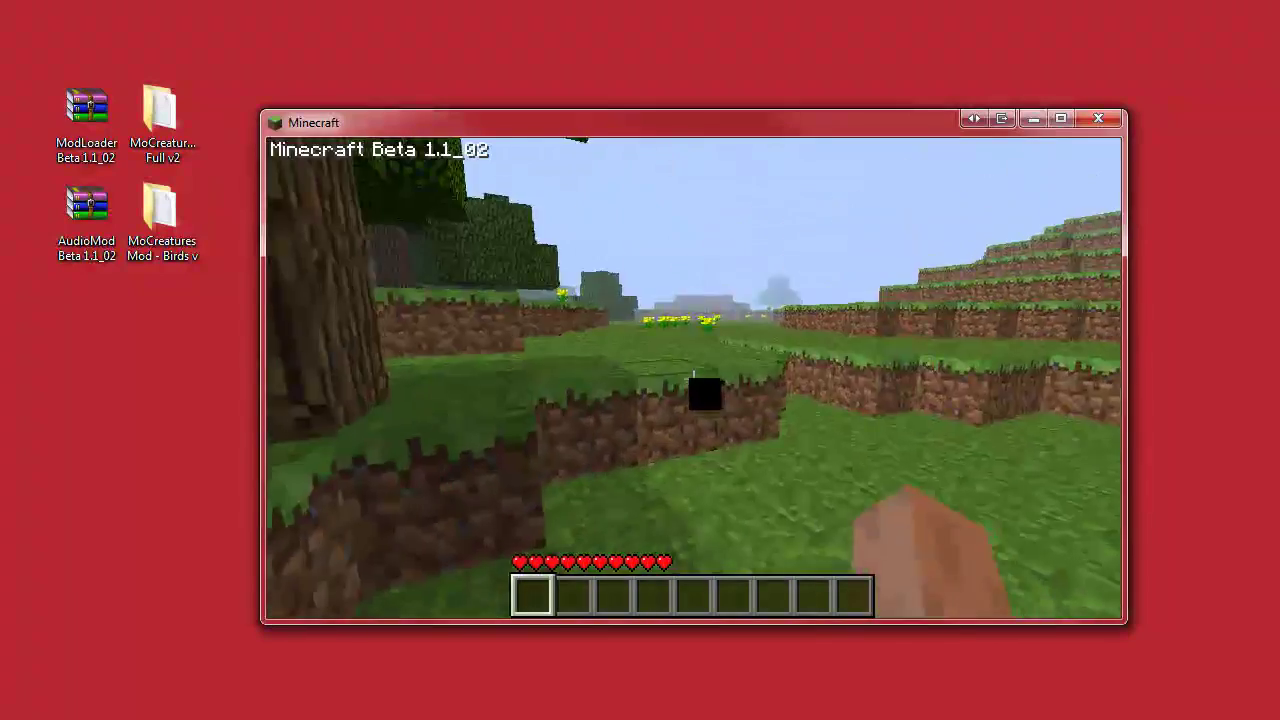
pyautogui.press('space')
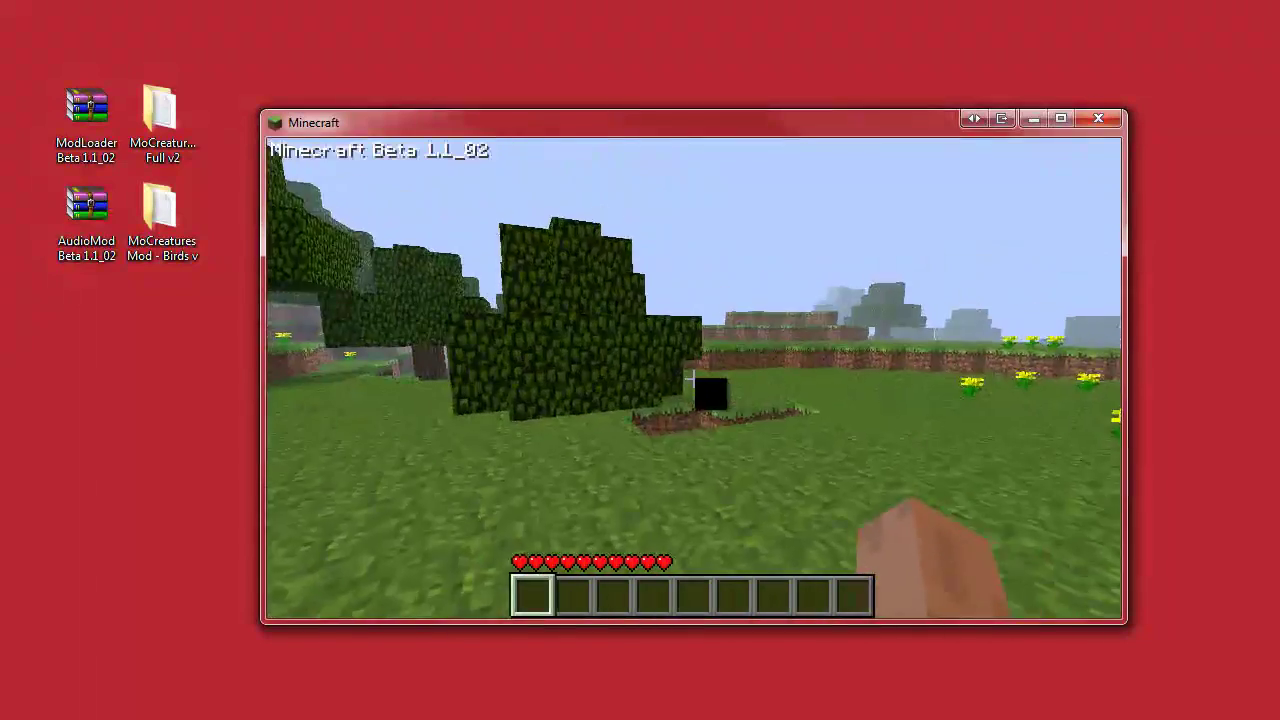
pyautogui.press('w')
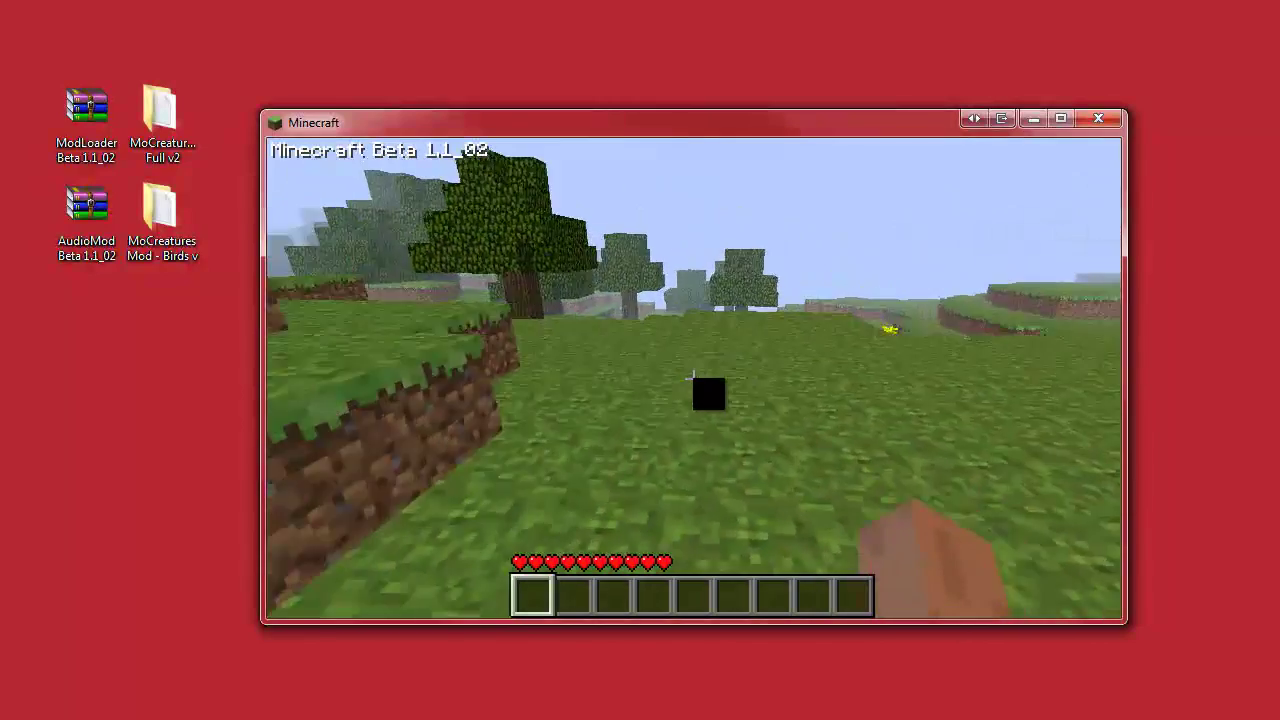
pyautogui.press('w')
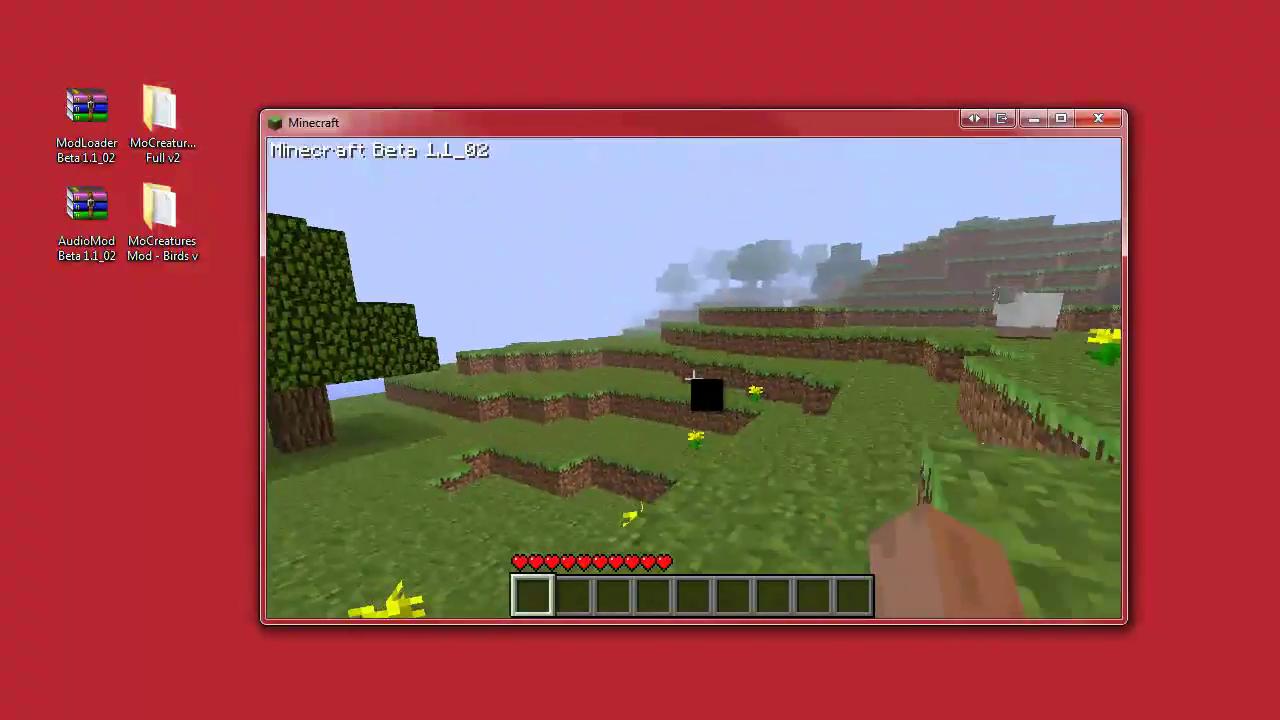
pyautogui.press('w')
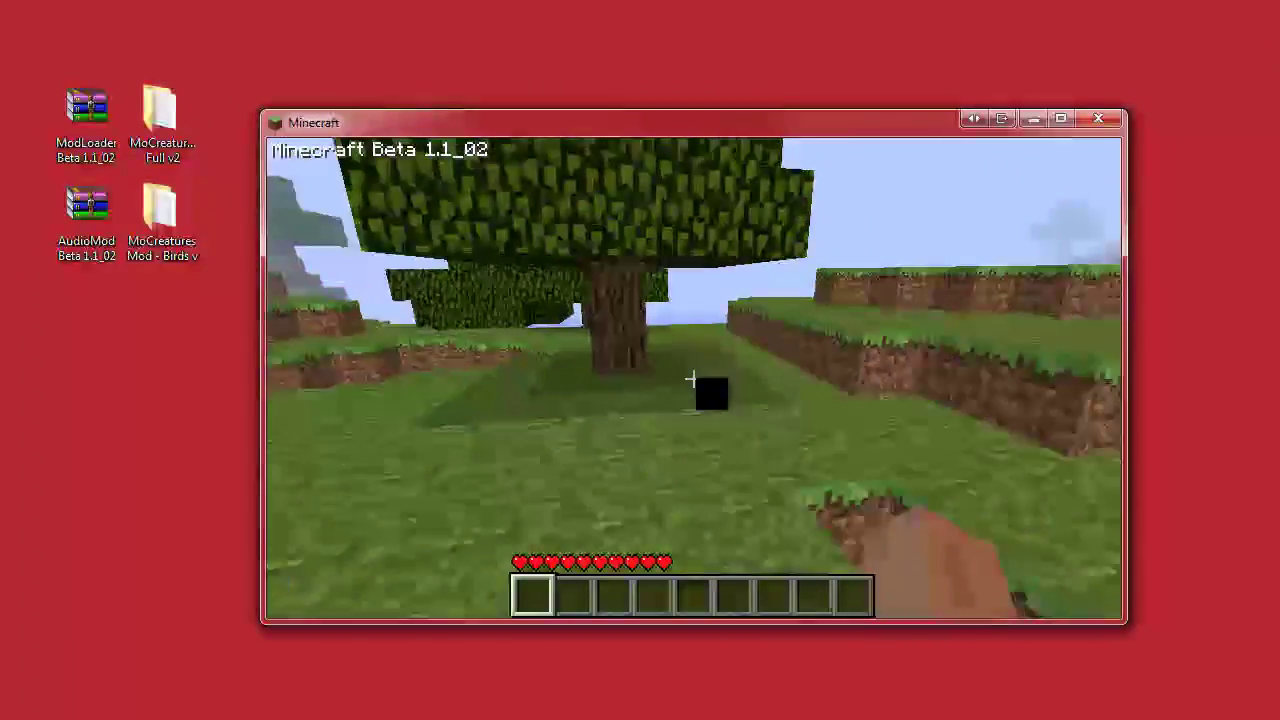
pyautogui.press('w')
pyautogui.press('space')
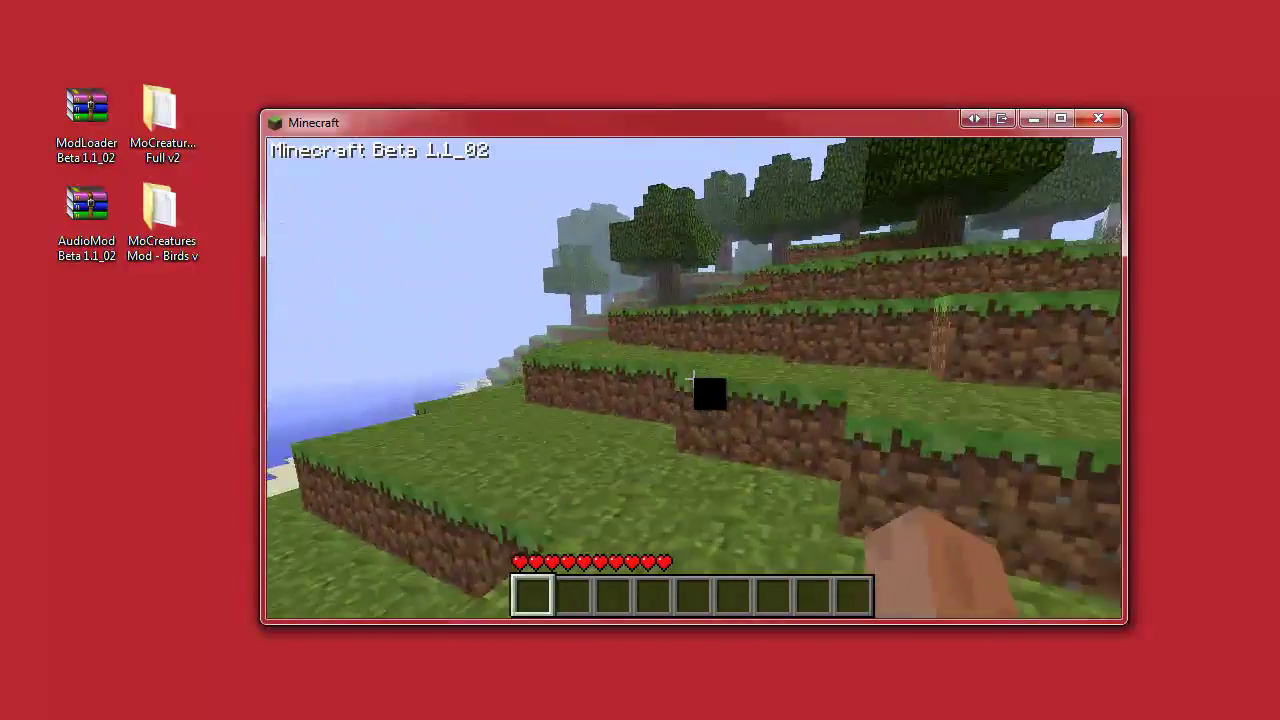
pyautogui.press('w')
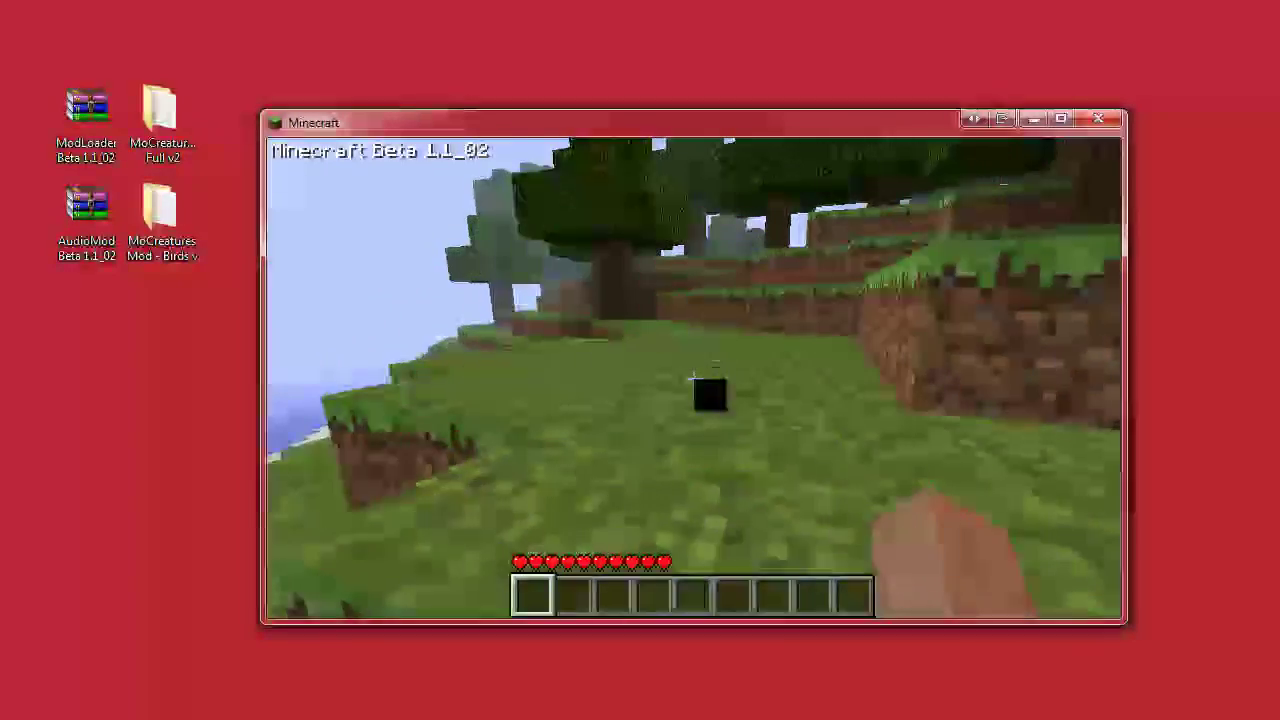
pyautogui.press('space')
pyautogui.press('w')
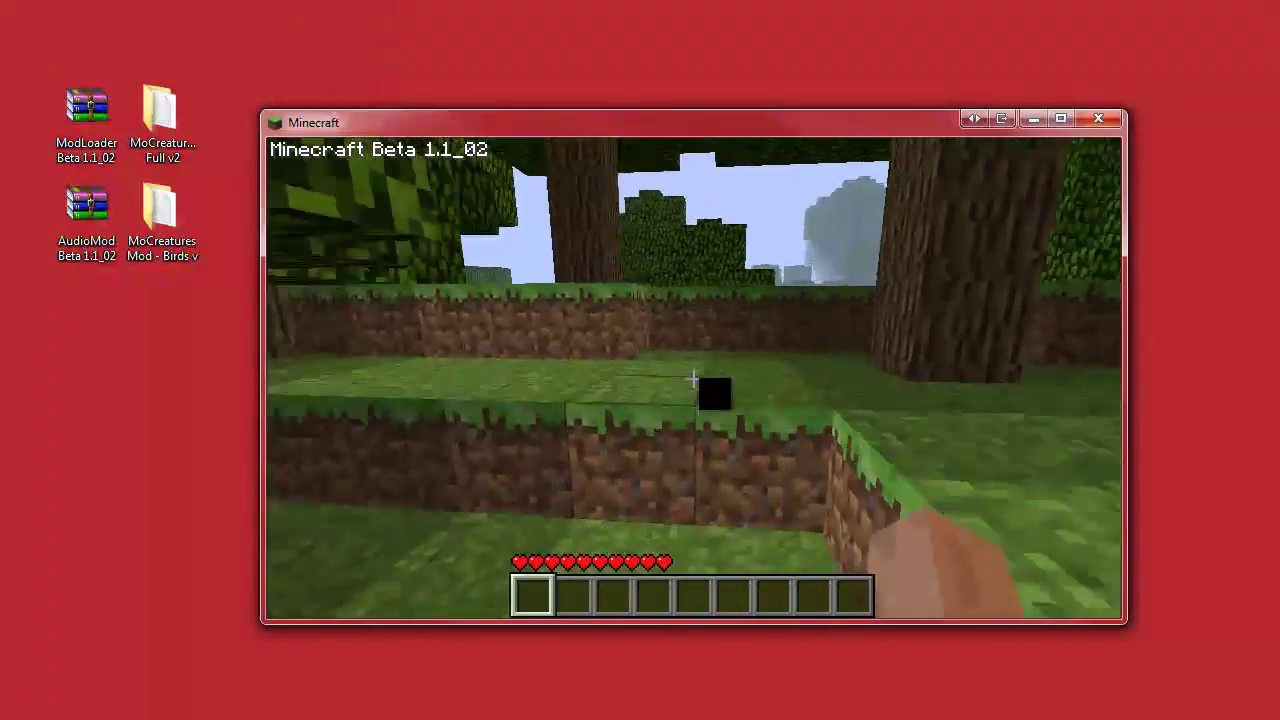
pyautogui.press('w')
pyautogui.press('space')
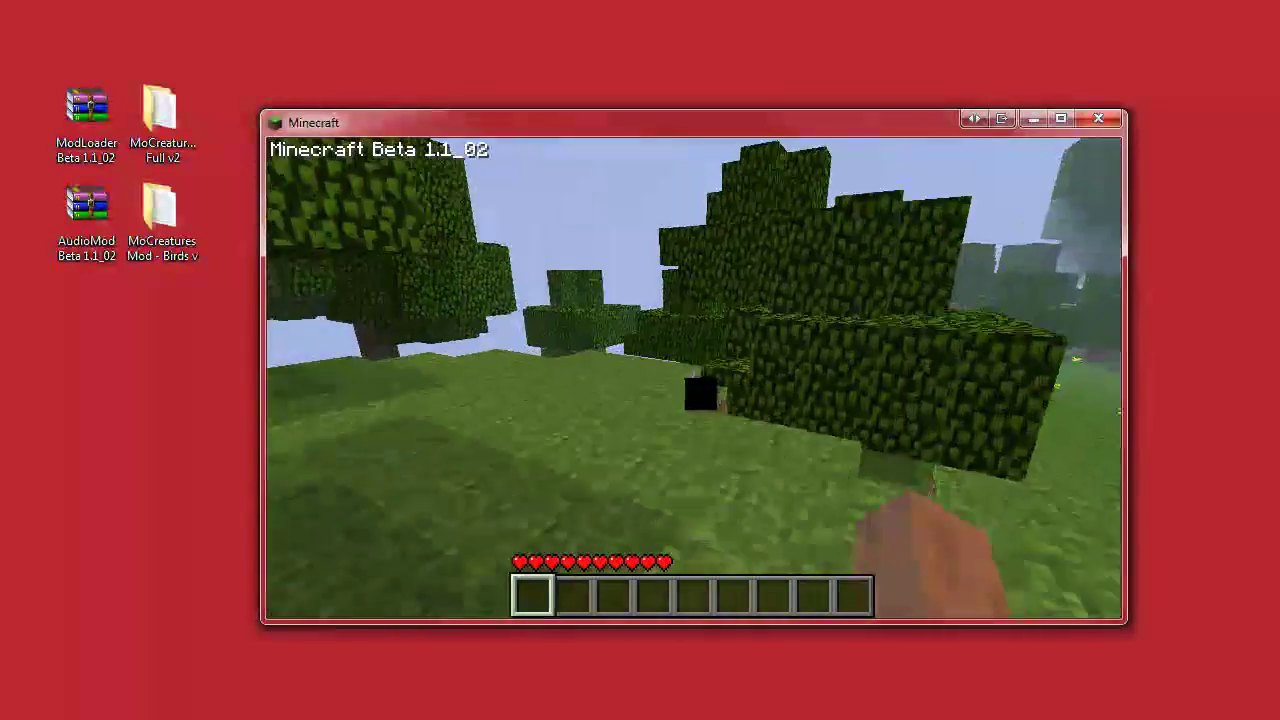
pyautogui.press('w')
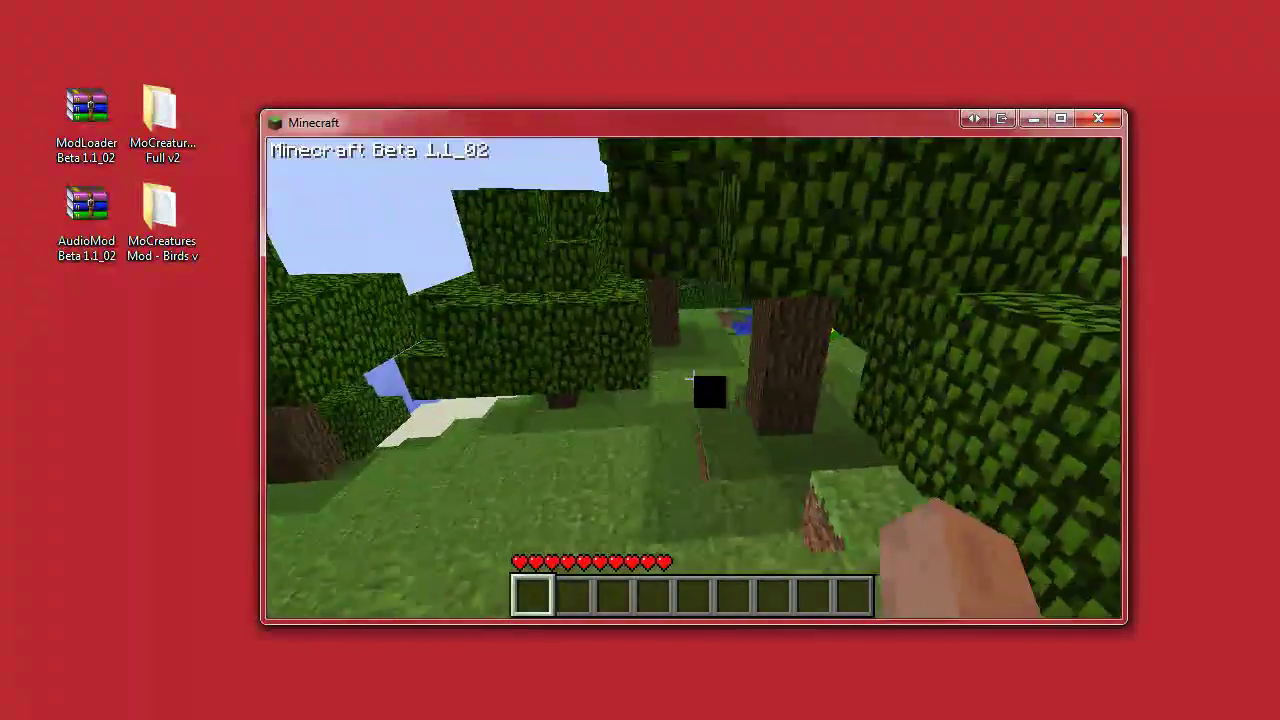
pyautogui.press('w')
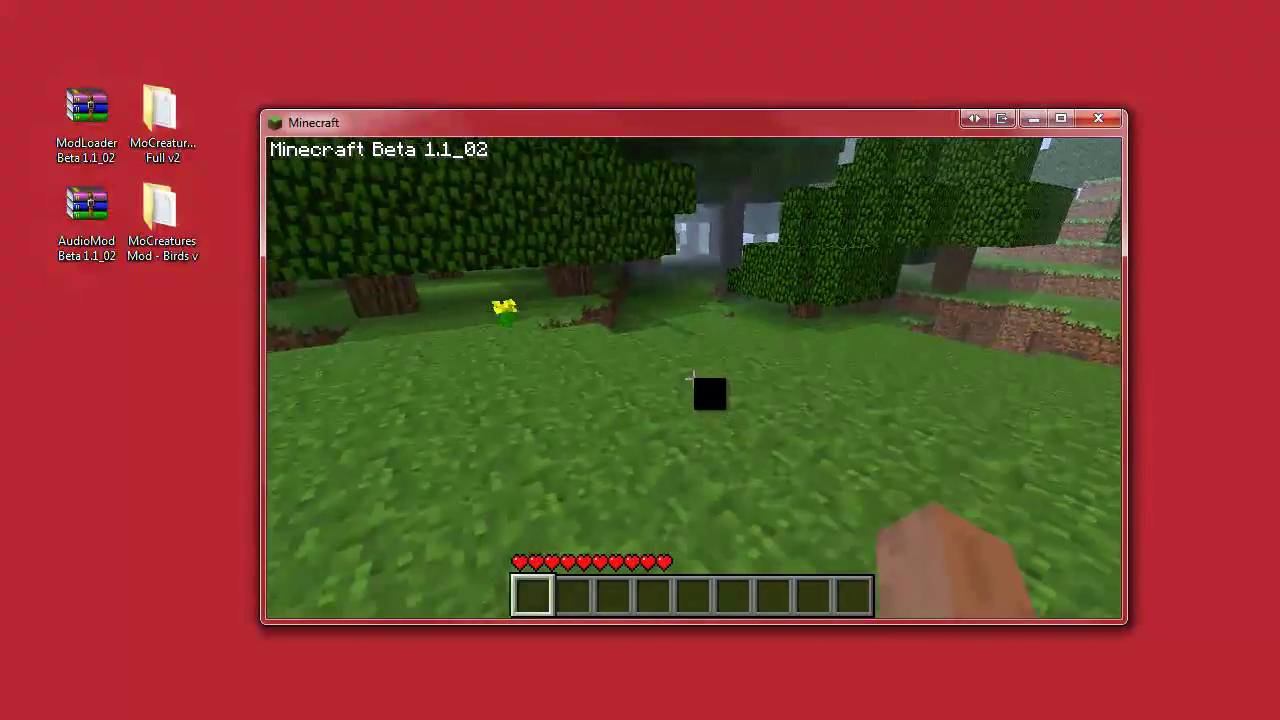
pyautogui.press('w')
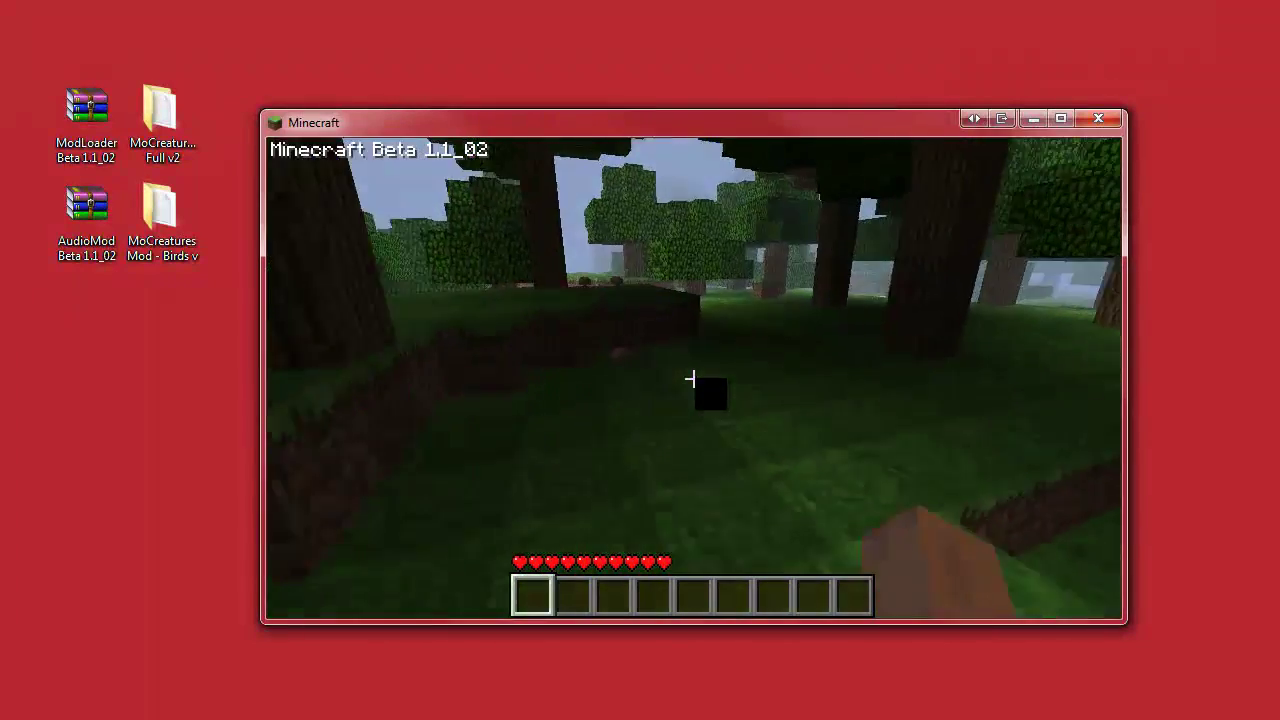
pyautogui.press('w')
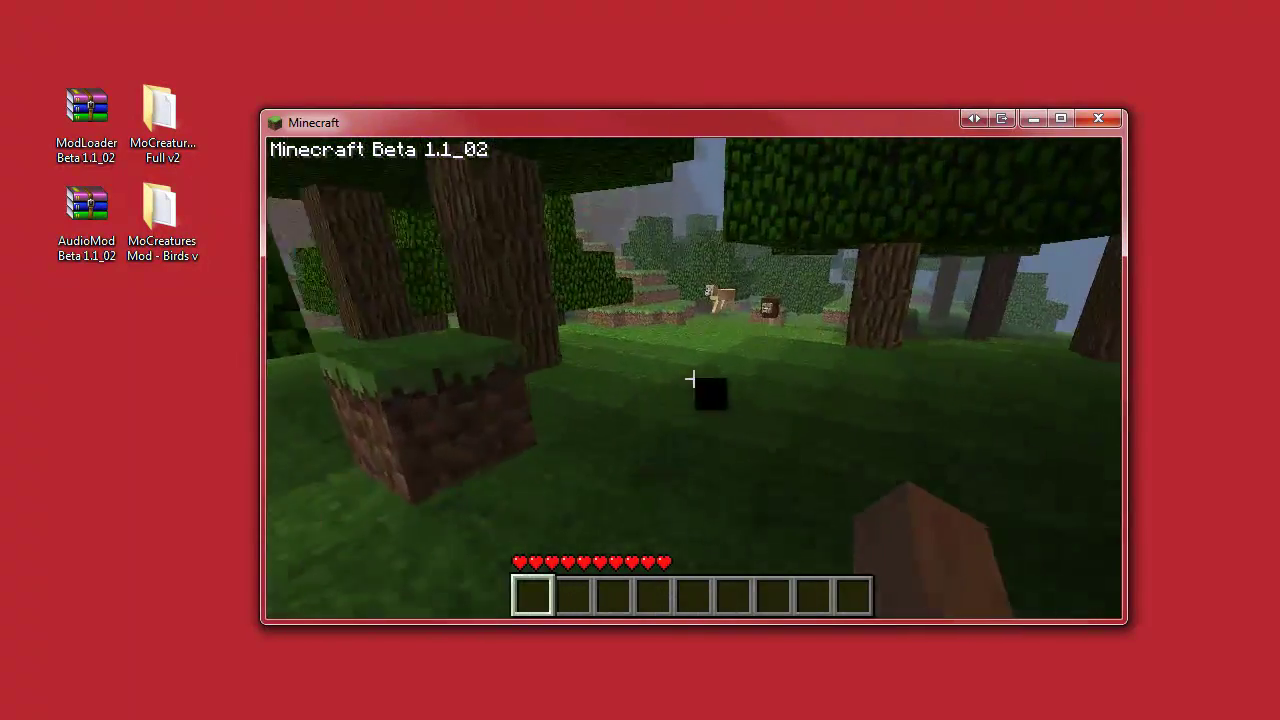
# Approach the lions in the clearing beside the terraced hill and examine them up close.
pyautogui.press('w')
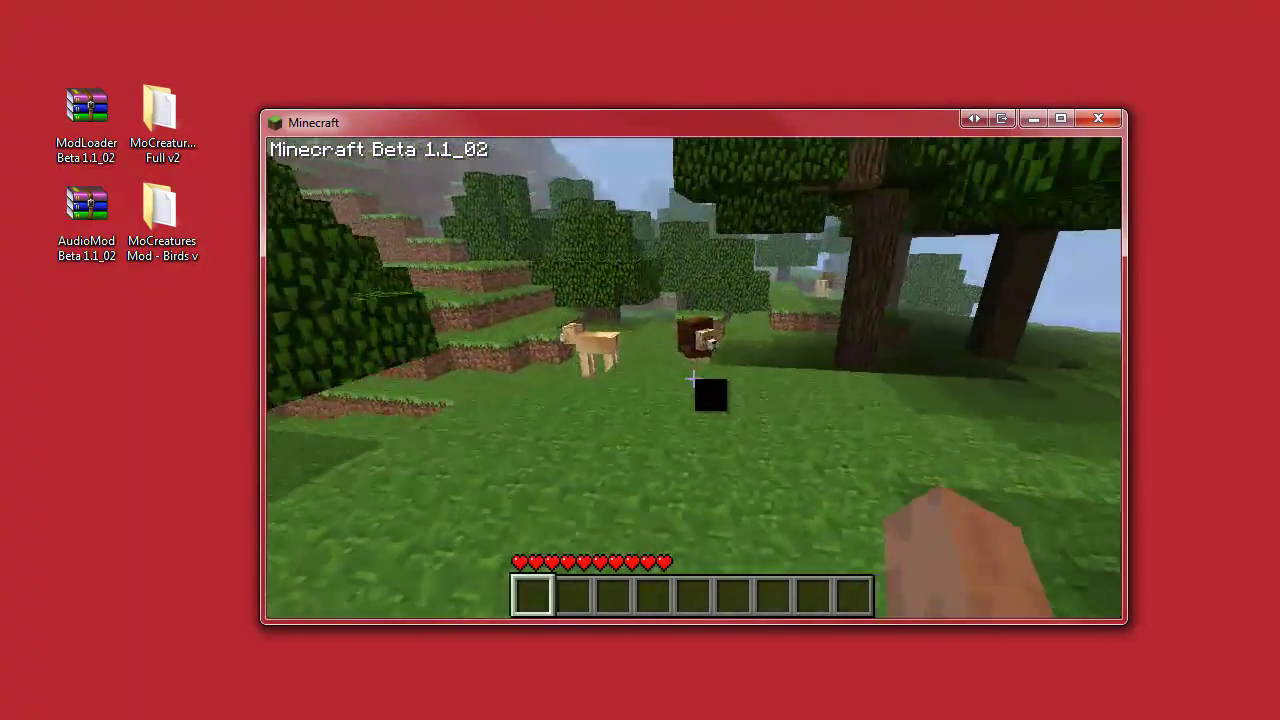
pyautogui.press('w')
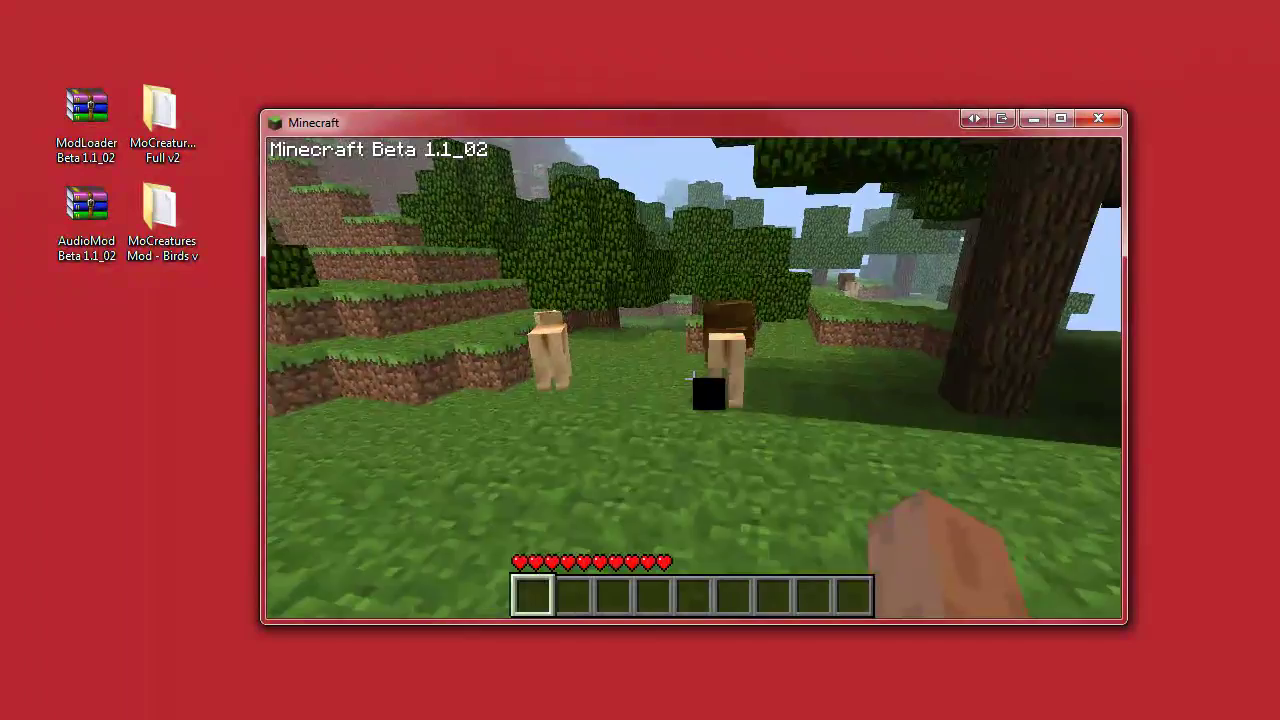
pyautogui.press('w')
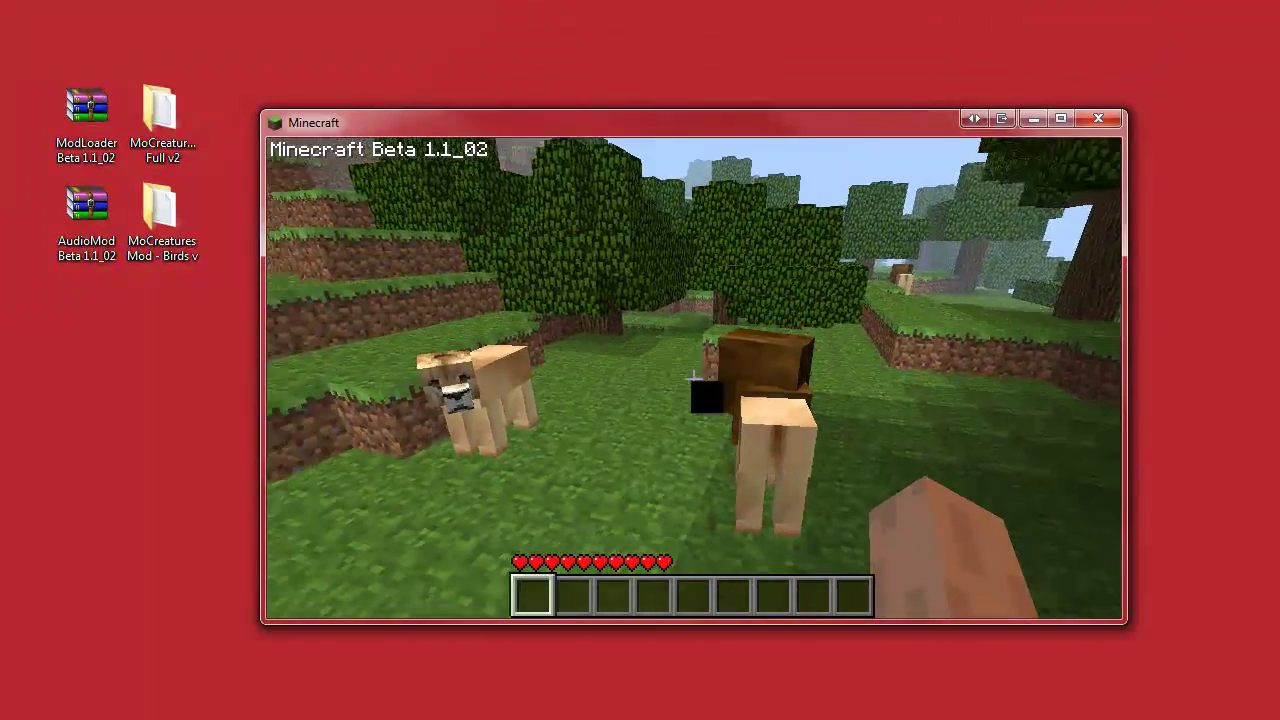
pyautogui.press('s')
pyautogui.press('w')
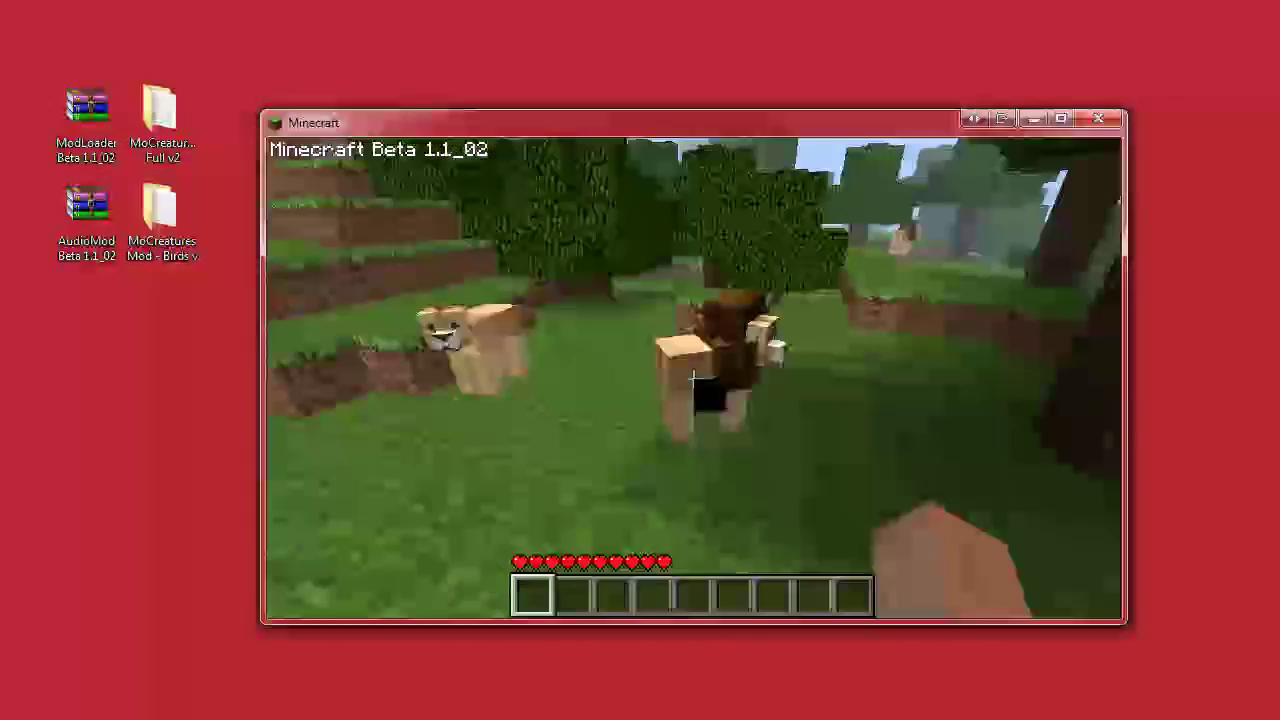
pyautogui.press('s')
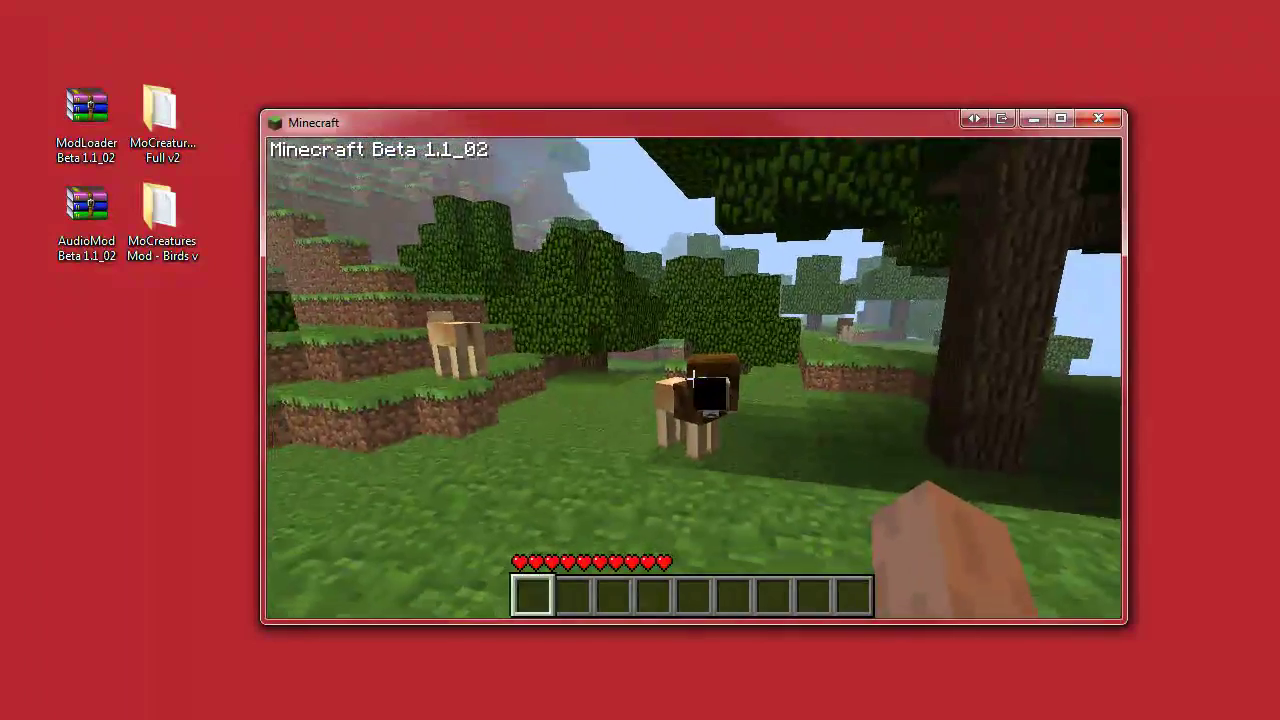
pyautogui.press('w')
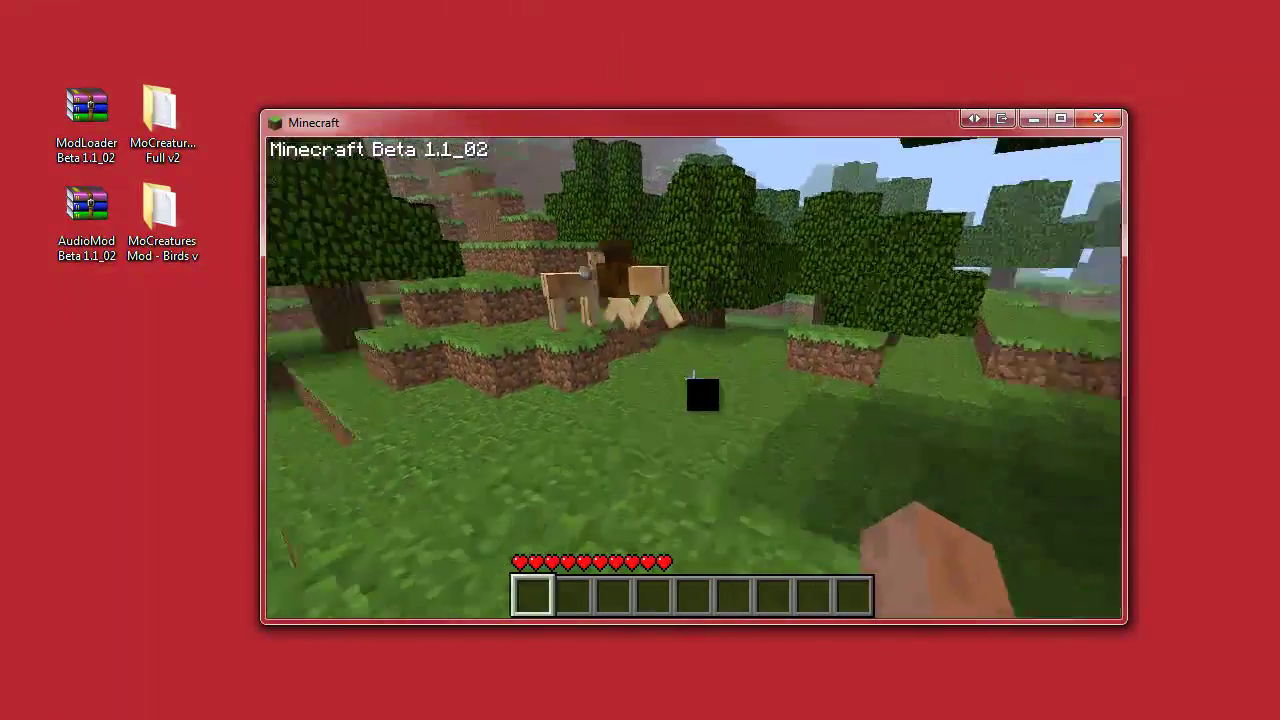
pyautogui.press('w')
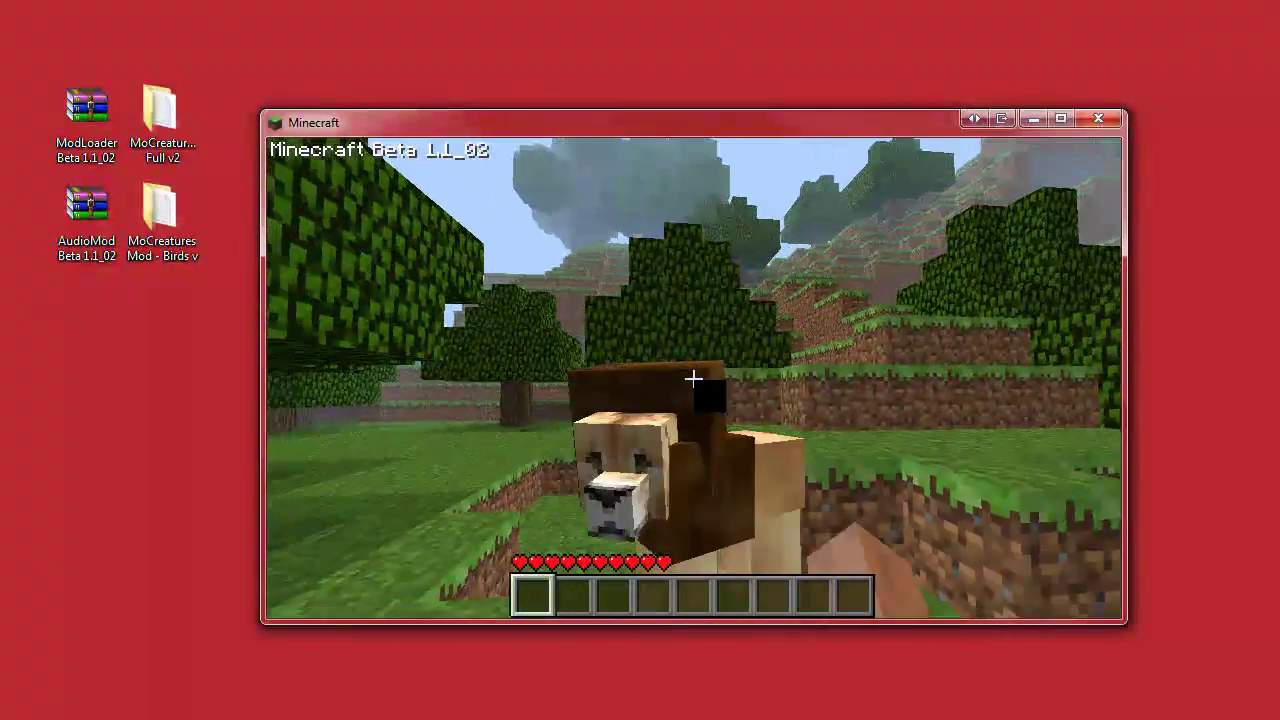